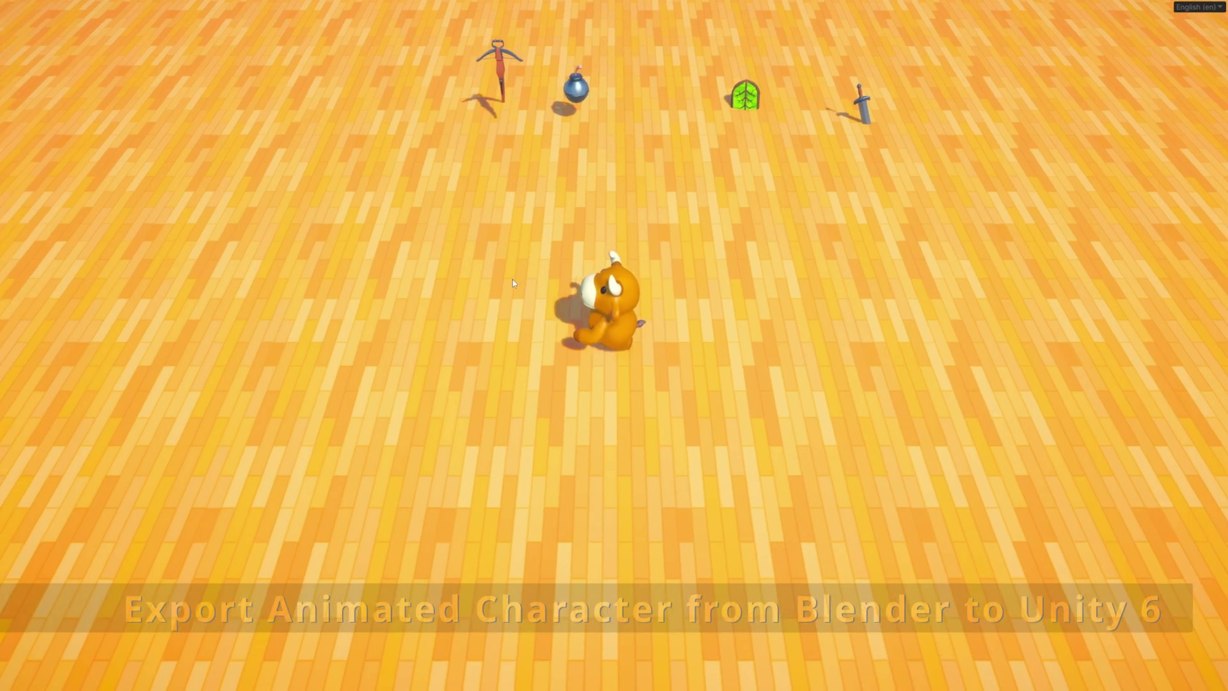
Step: Walk the bull around the scene using the W, A, S and D keys
key(s)
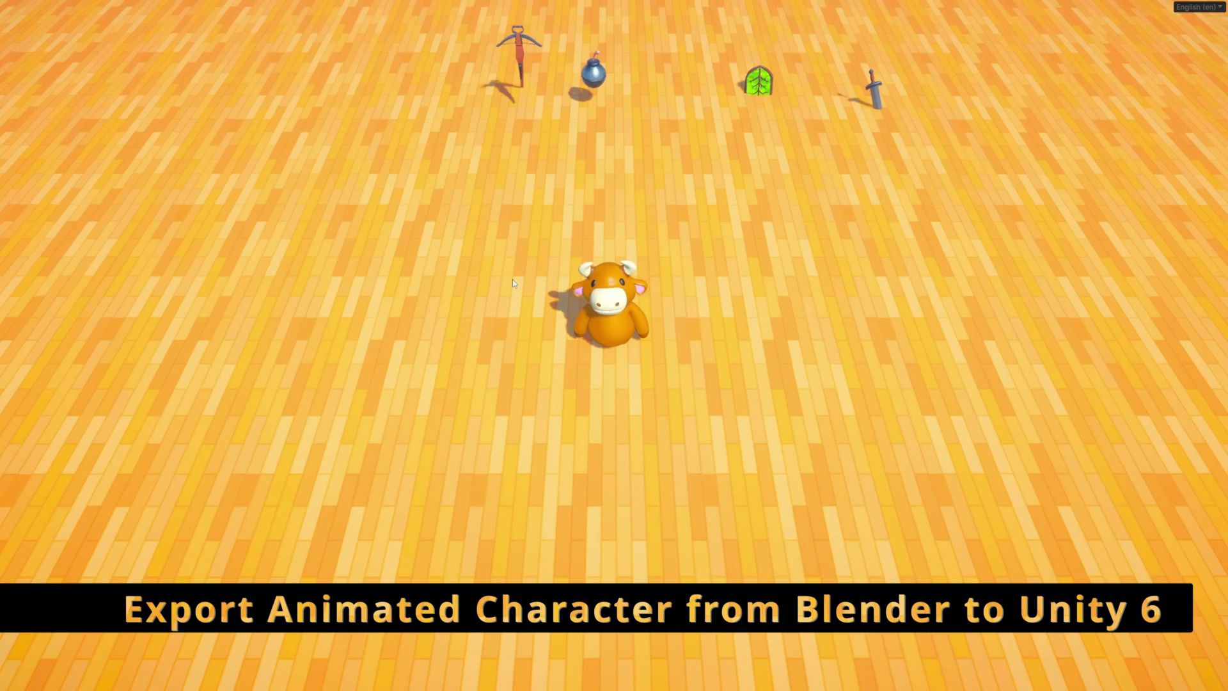
key(d)
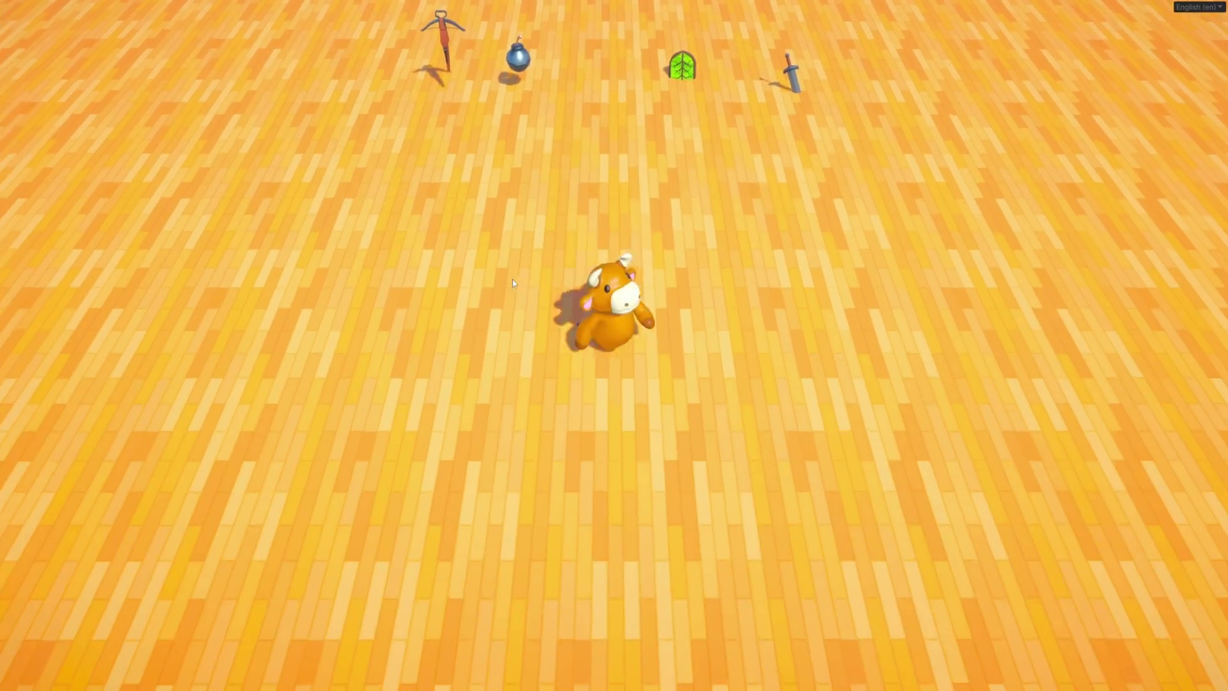
key(s)
key(a)
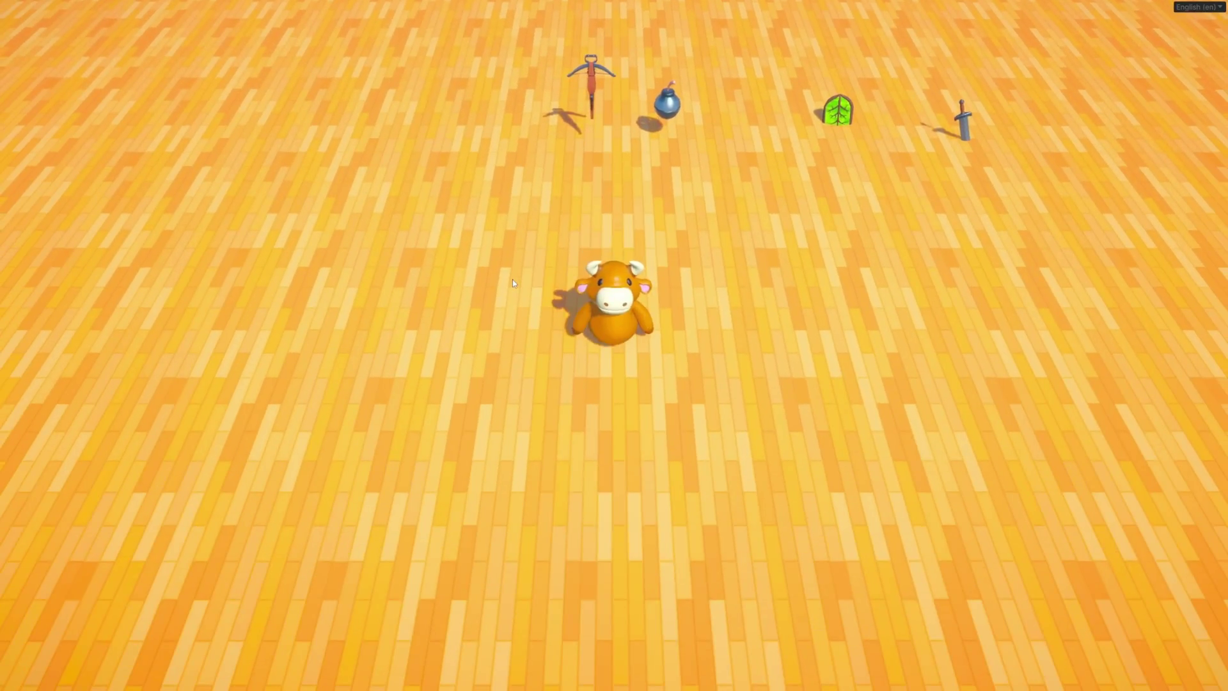
key(d)
key(s)
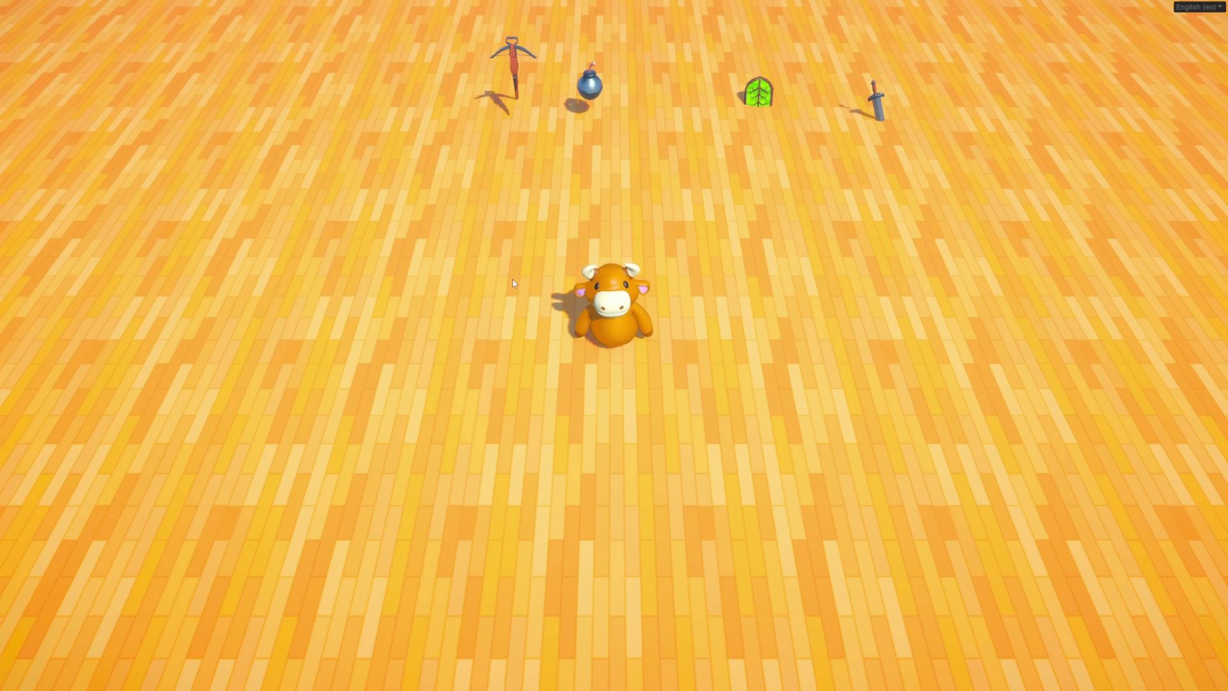
key(d)
key(w)
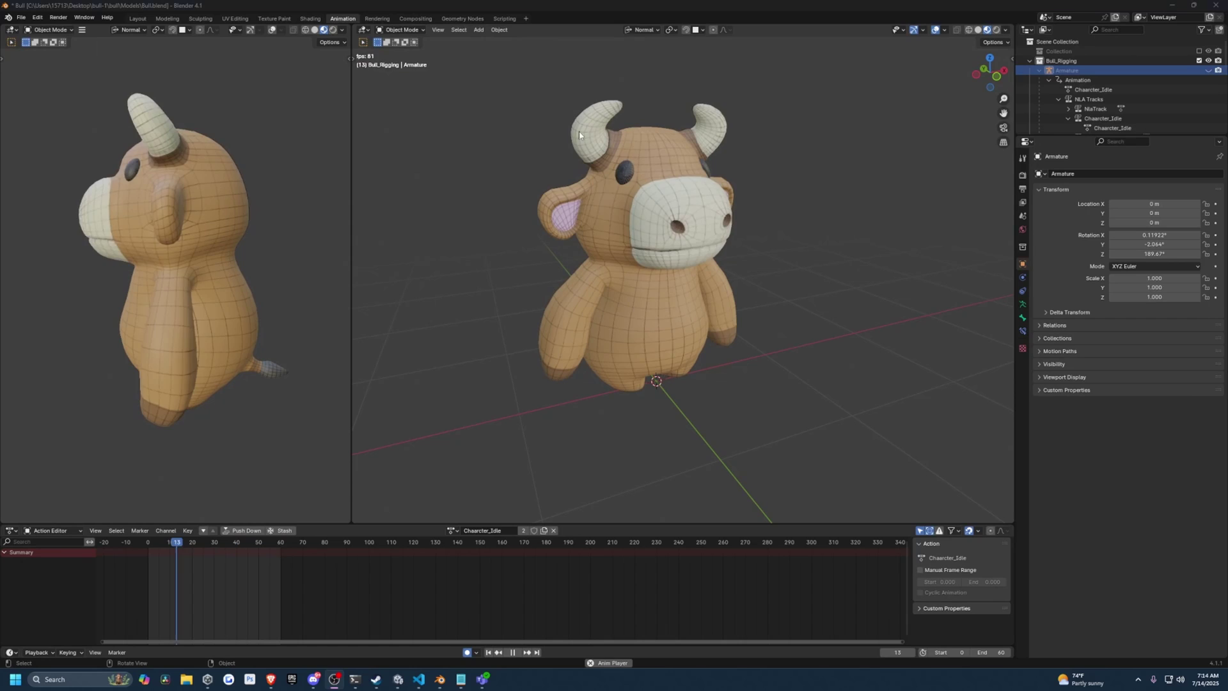
Step: Browse the bull's animation actions, then stop playback at frame 55 in the Layout workspace
middle_drag(544, 192, 763, 159)
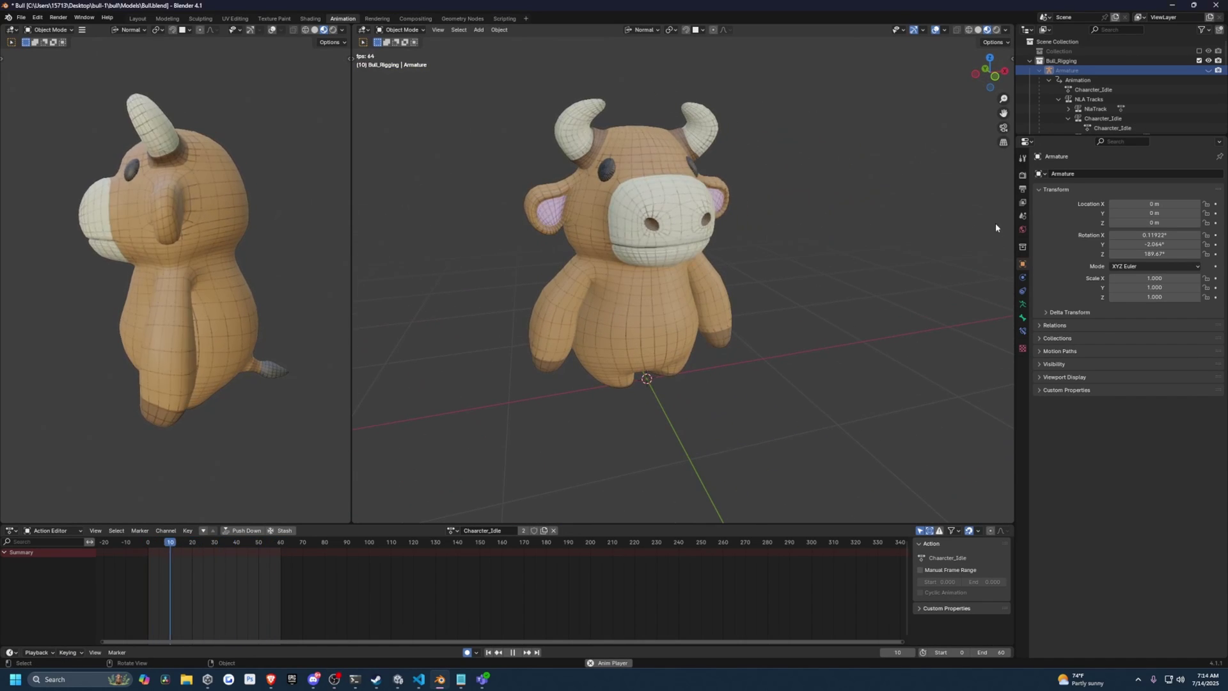
click(453, 530)
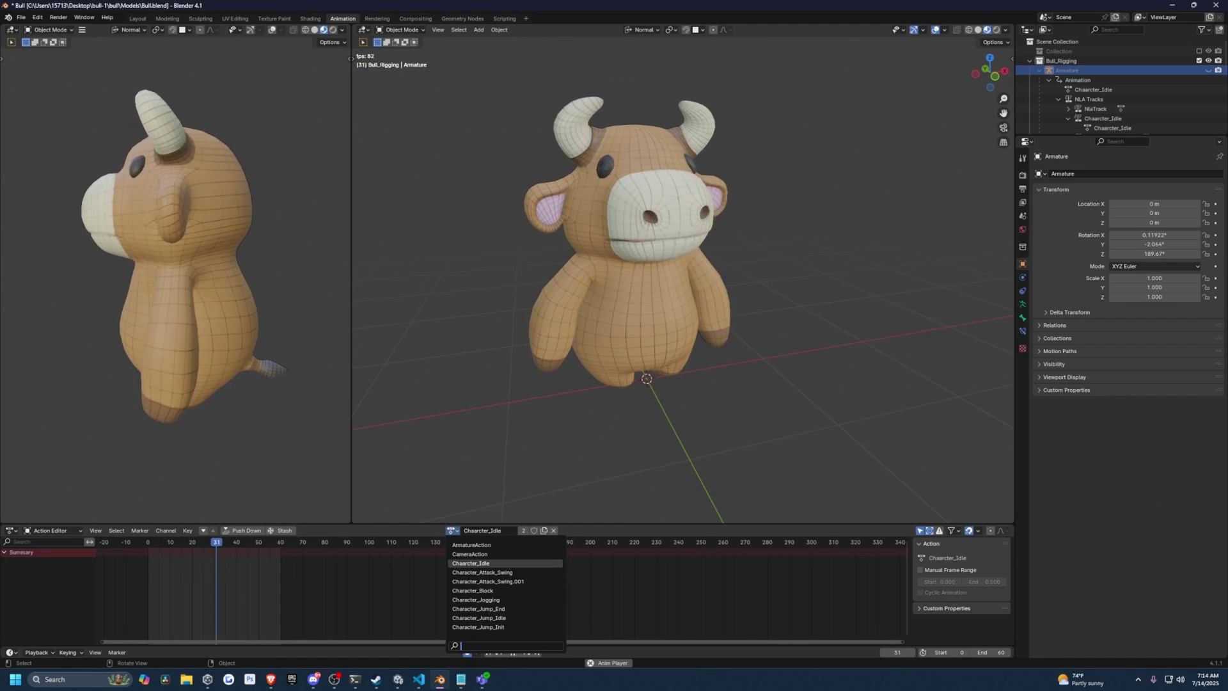
click(138, 18)
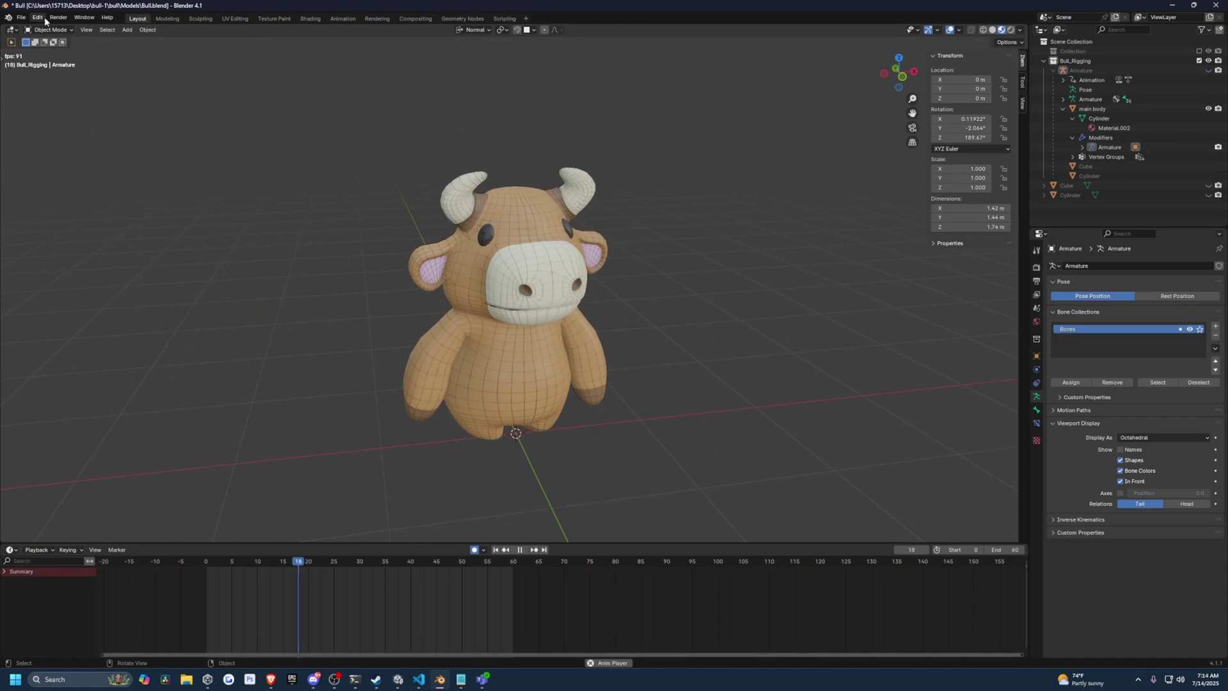
key(space)
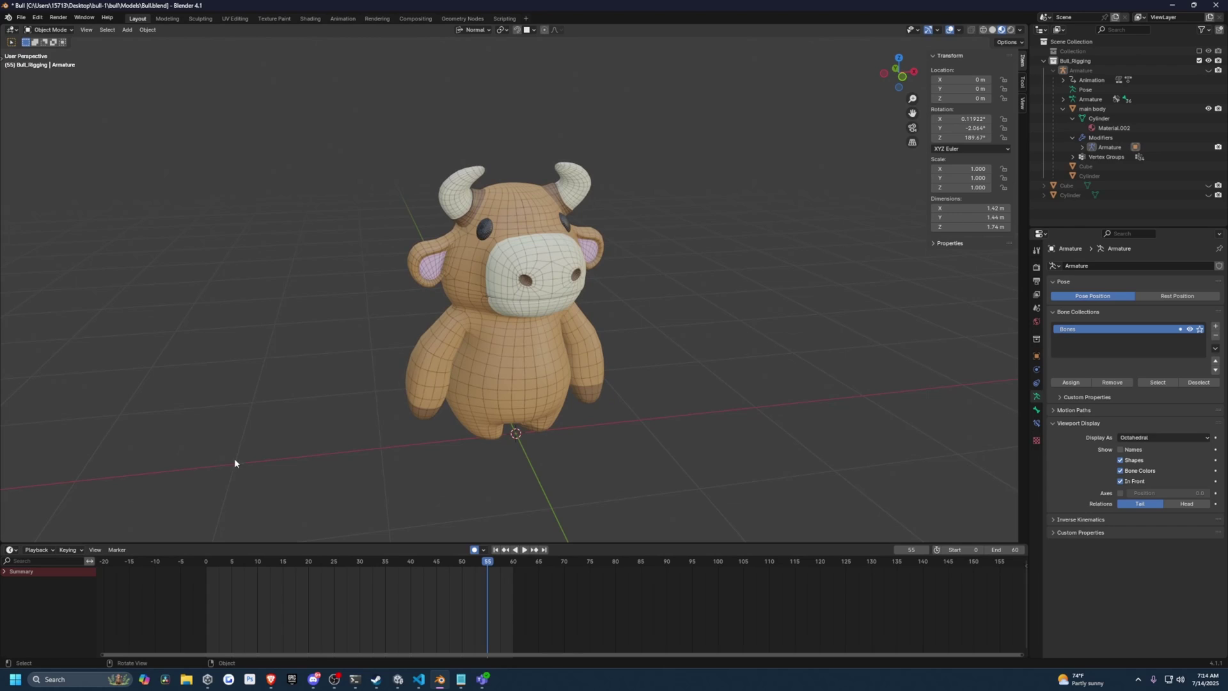
middle_drag(234, 462, 298, 376)
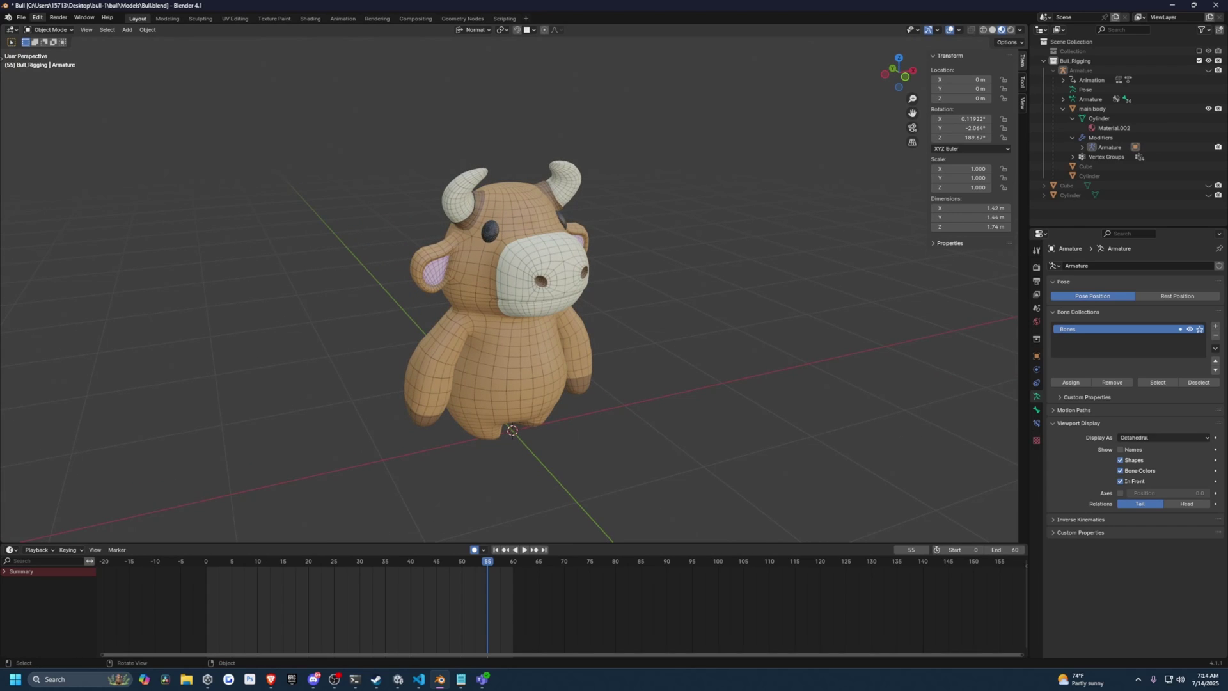
Step: Start an FBX export of Bull.fbx with only Armature and Mesh object types and Apply Transform ticked
click(21, 17)
mouse_move(35, 168)
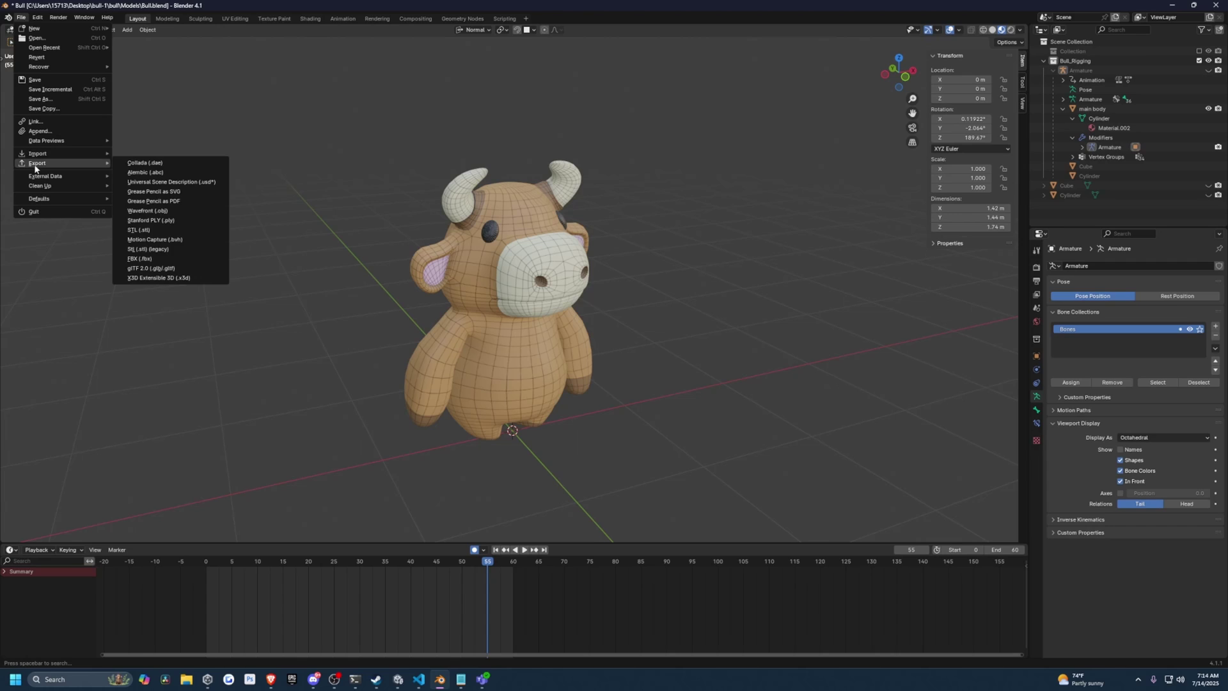
click(135, 259)
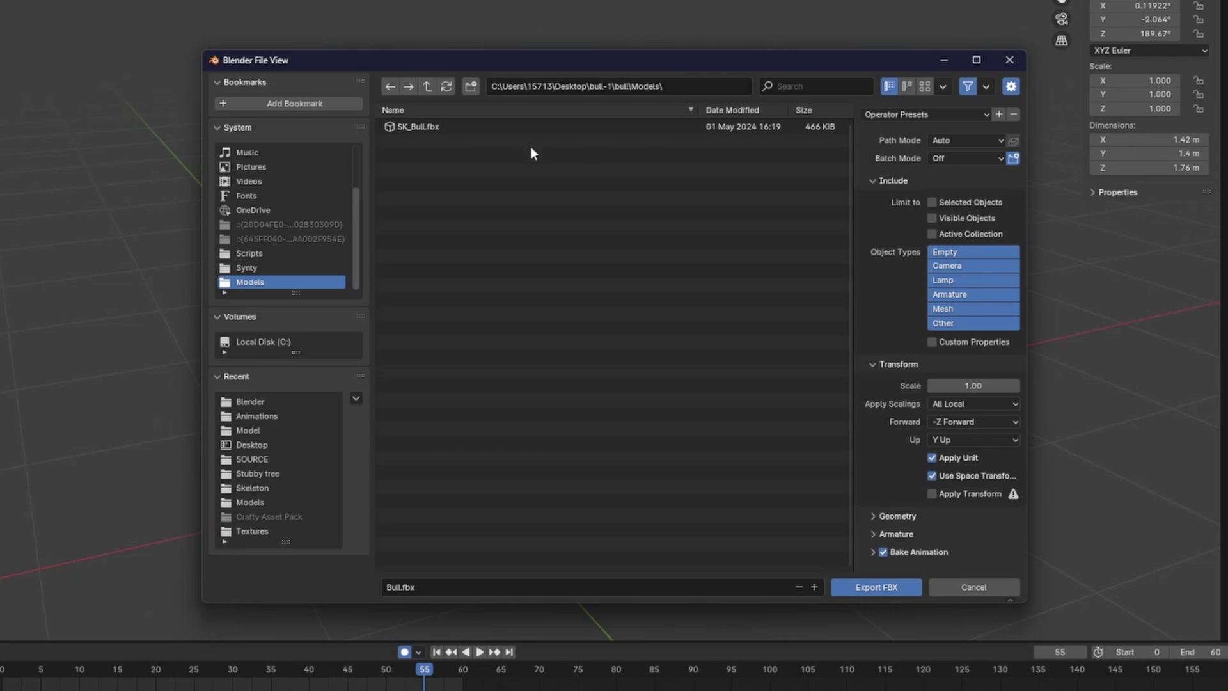
click(946, 294)
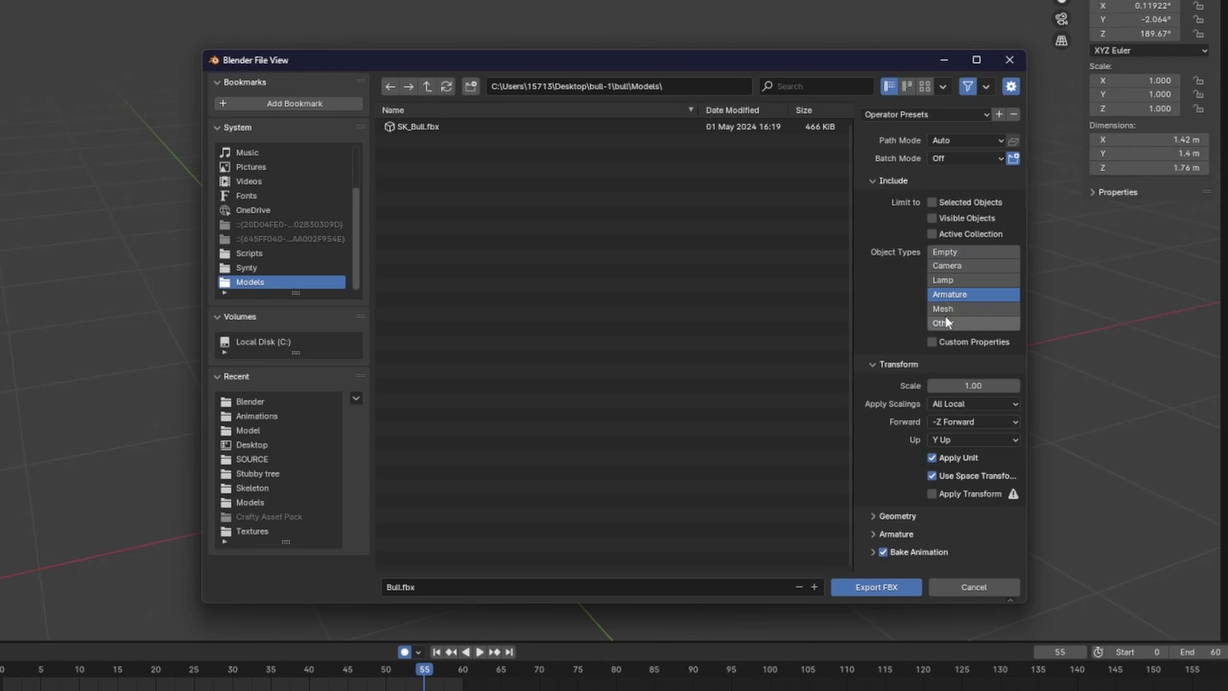
click(945, 309)
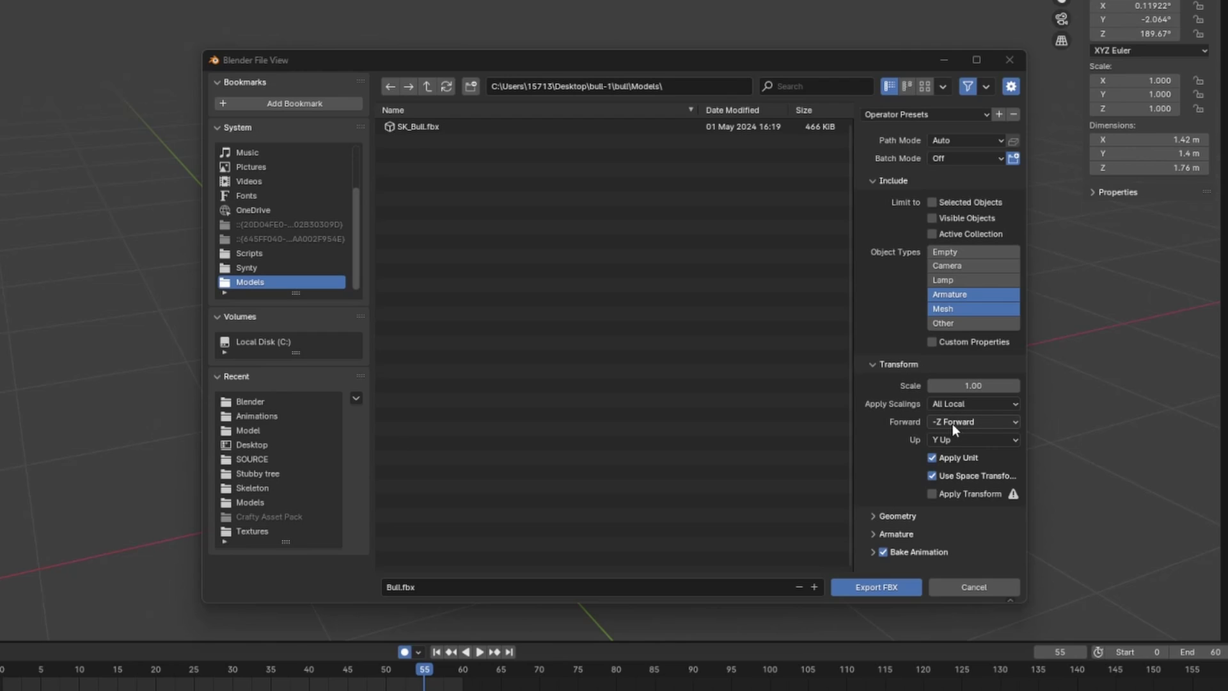
click(932, 494)
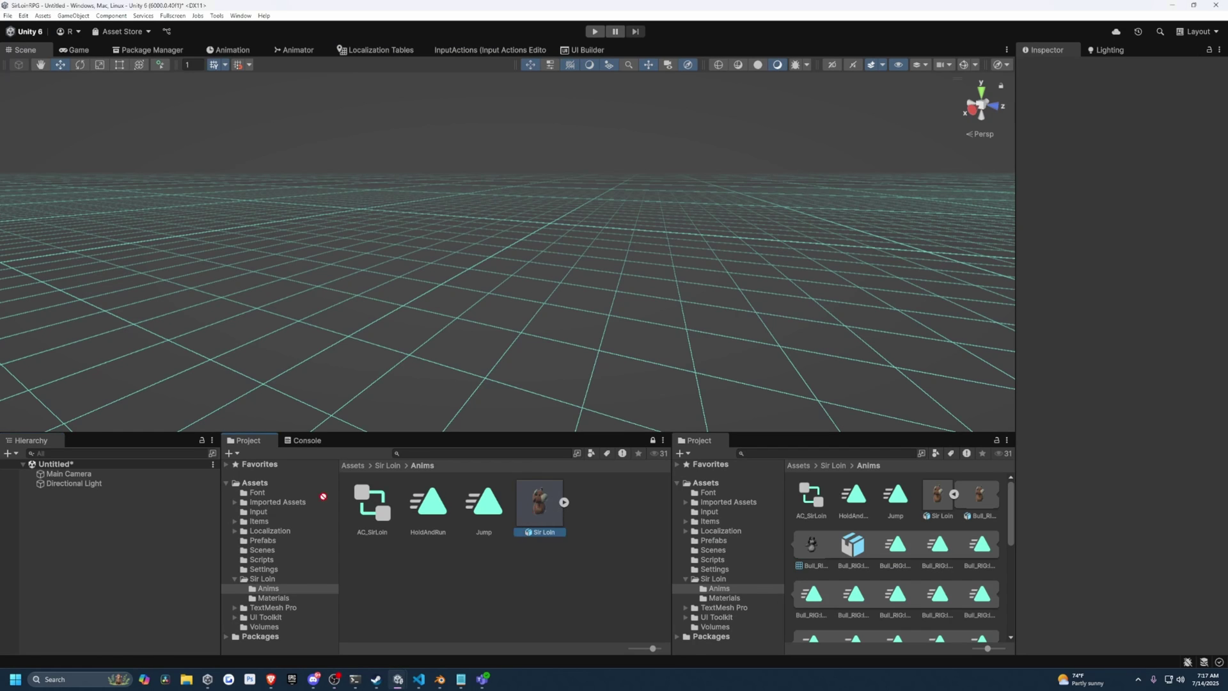
drag(540, 508, 88, 531)
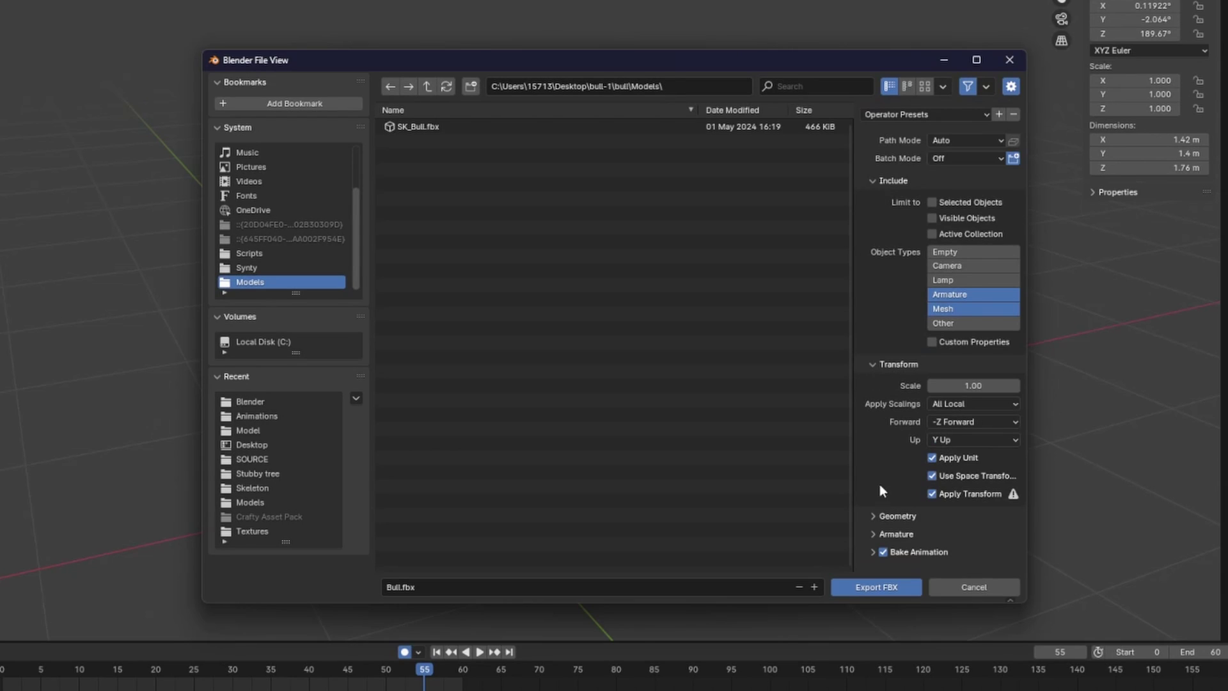
Step: Turn off Add Leaf Bones in the Armature options and expand the Bake Animation options
click(874, 533)
scroll(884, 518, down, 3)
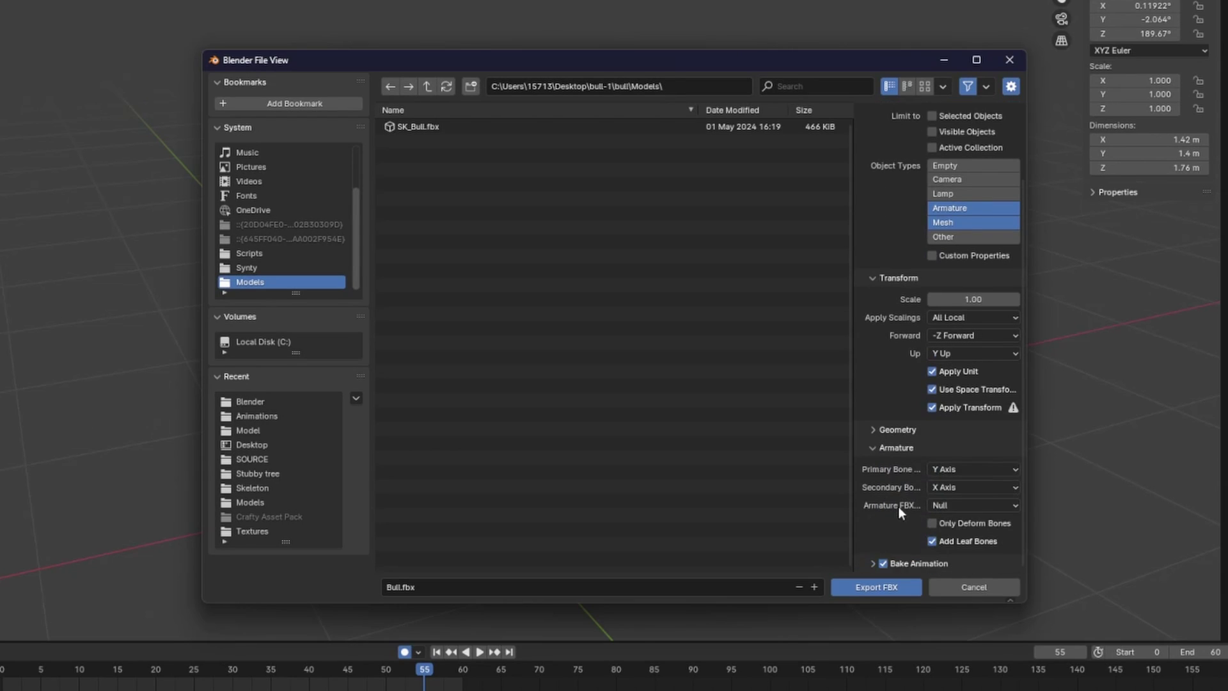
click(938, 542)
click(919, 564)
scroll(971, 479, down, 4)
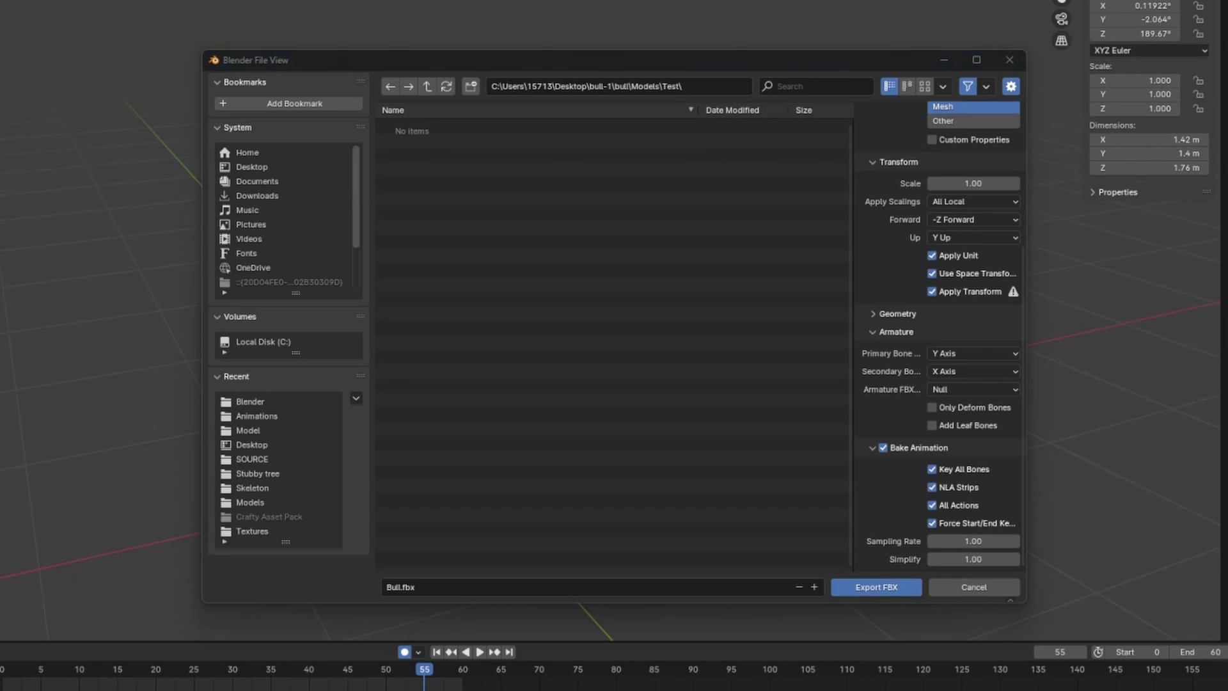
Step: Rename the export file to SirLoin.fbx and export it
click(459, 583)
key(BackSpace)
text(SirLoin.fbx)
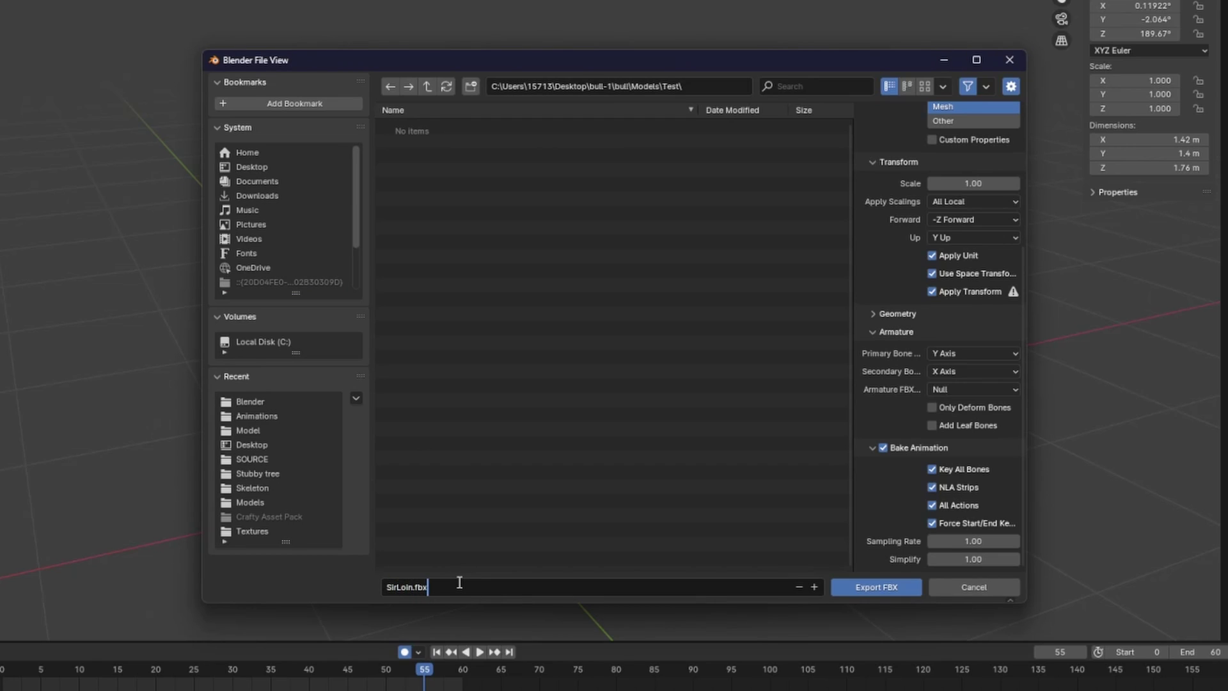
click(883, 586)
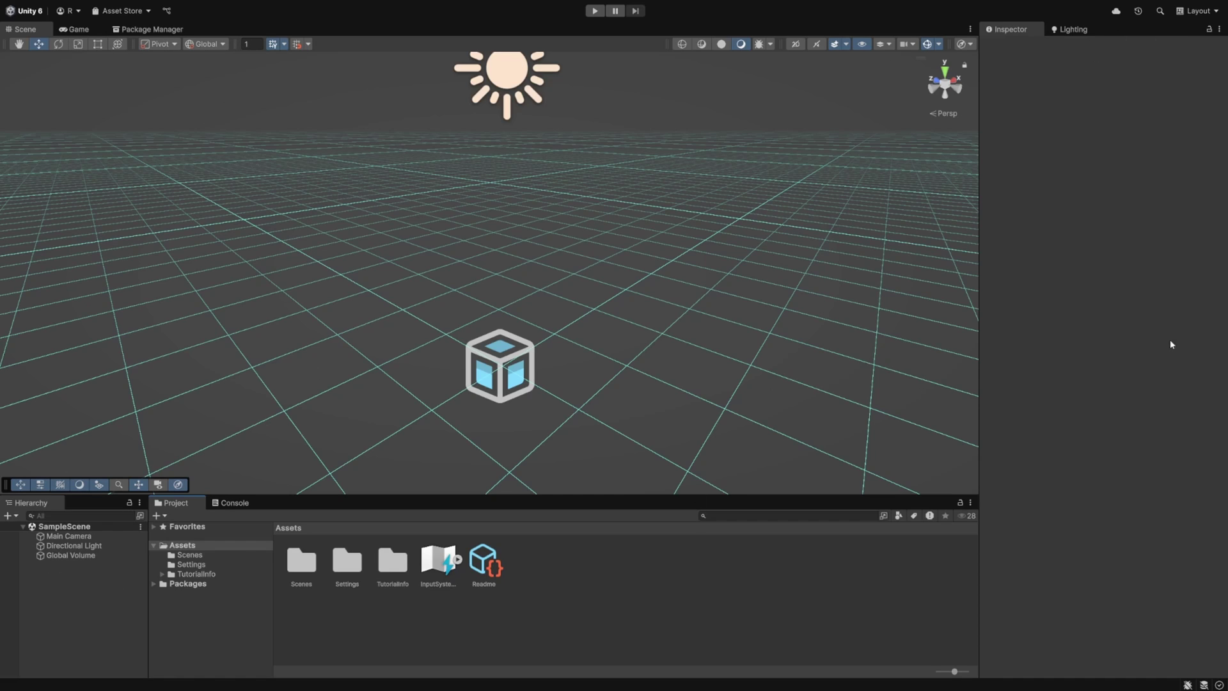
Step: Import SirLoin.fbx into Unity's Assets and place the model into SampleScene
key(alt+Tab)
drag(442, 258, 592, 608)
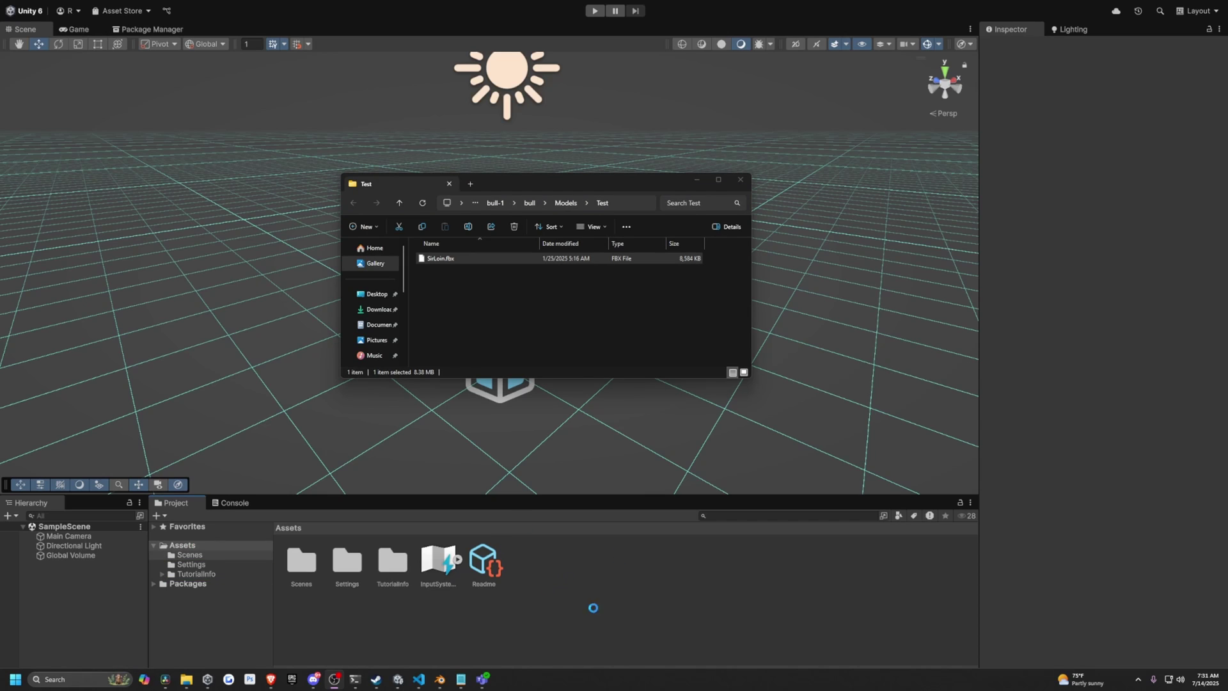
click(582, 606)
drag(528, 565, 96, 590)
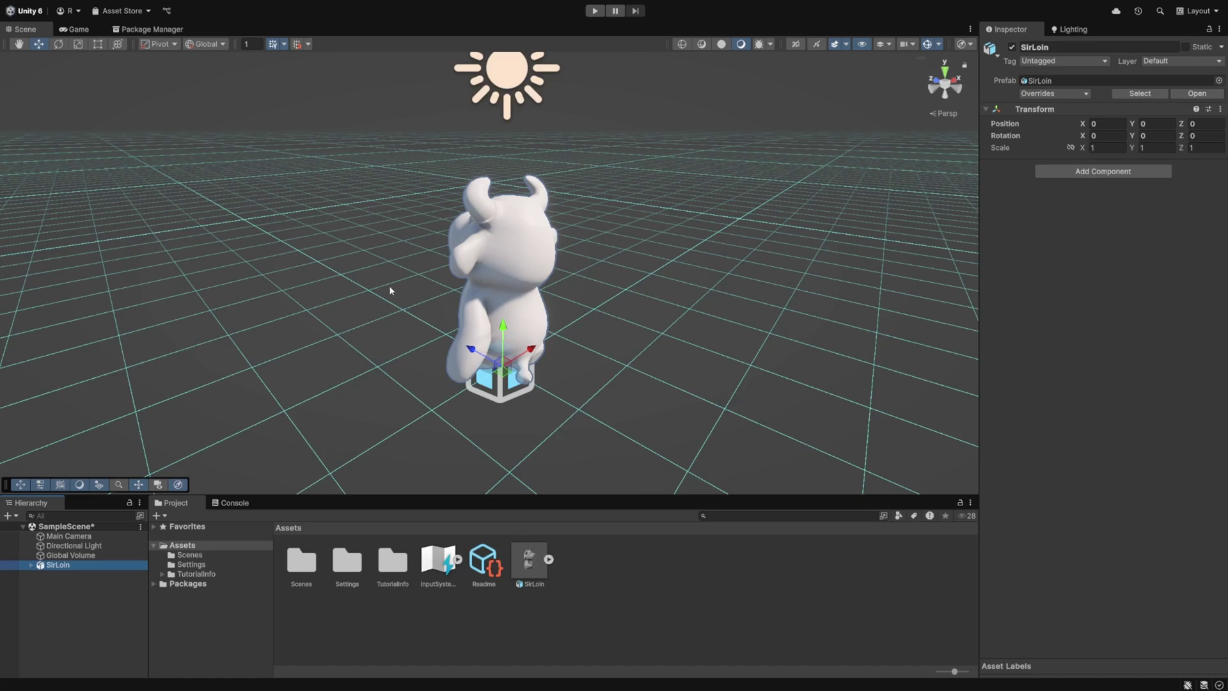
Step: Orbit around the SirLoin bull and frame it centred in the Scene view
alt+drag(389, 290, 944, 164)
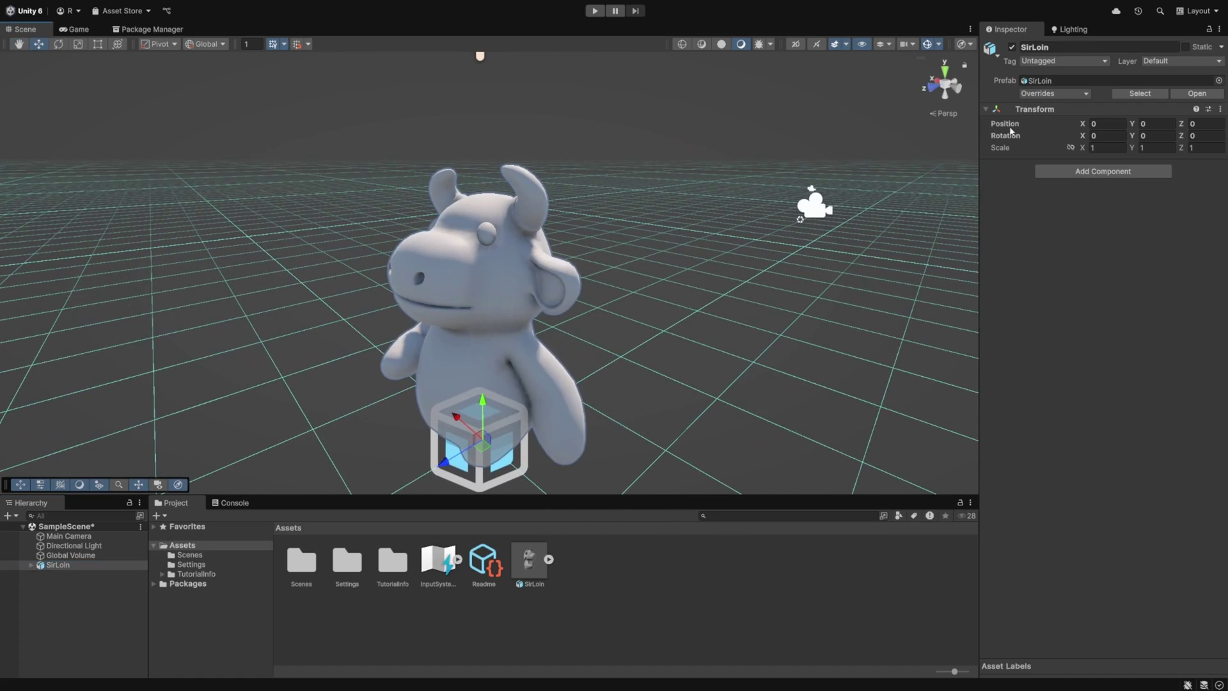
alt+drag(605, 227, 569, 331)
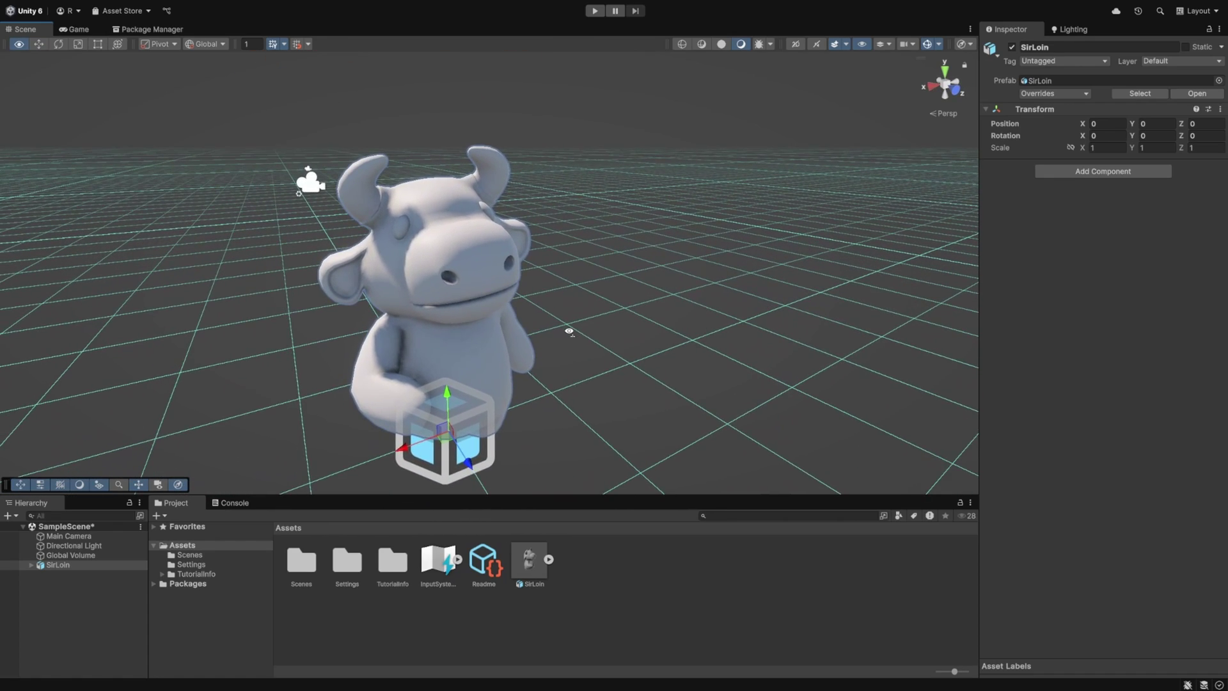
key(f)
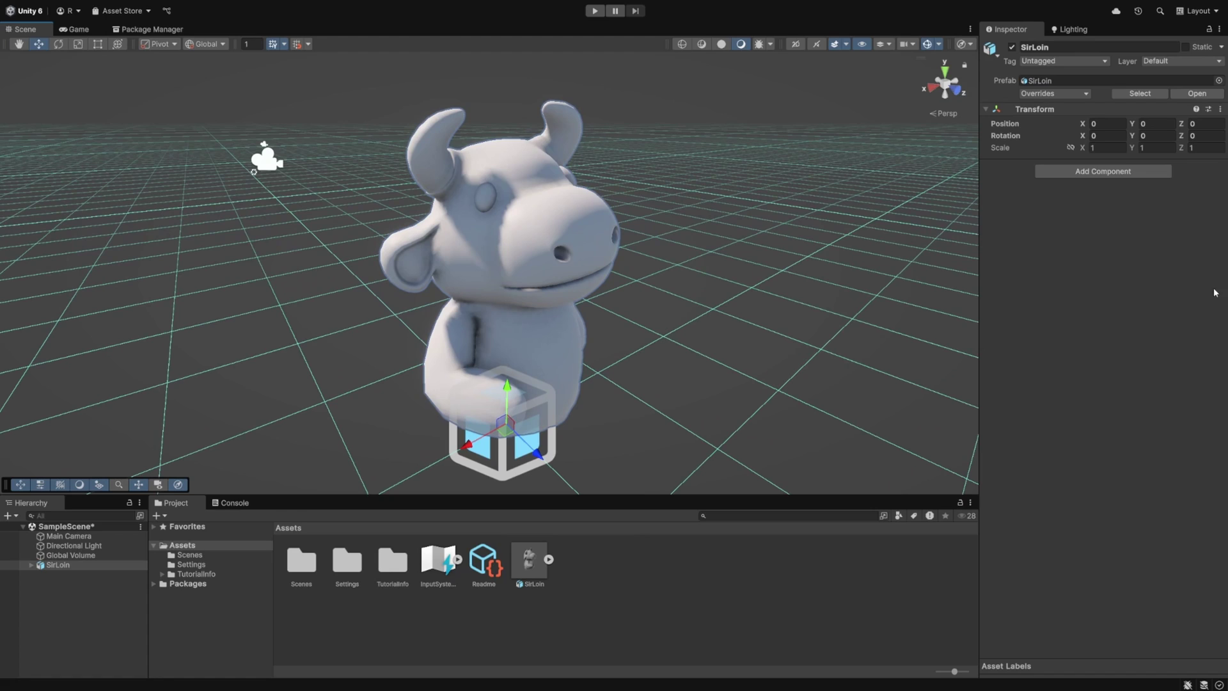
Step: Find the Textures folder via Blender's UV Editing image browser and import SirLoinSkin1.png into Unity Assets
click(529, 563)
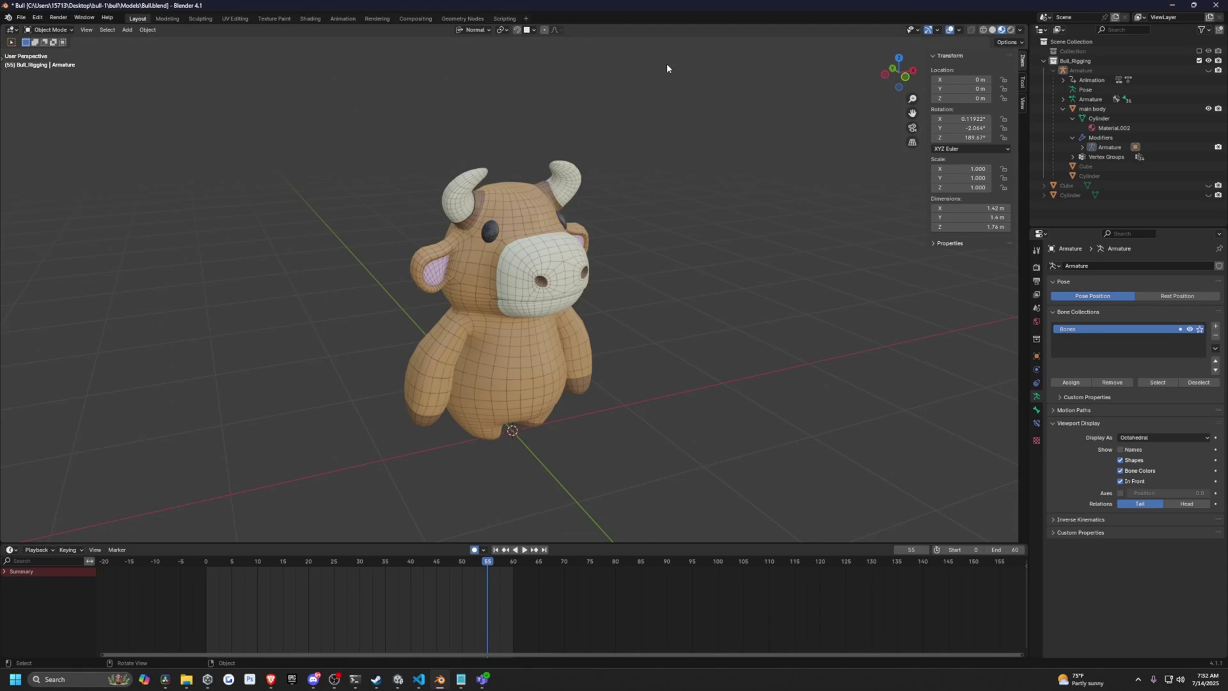
click(234, 21)
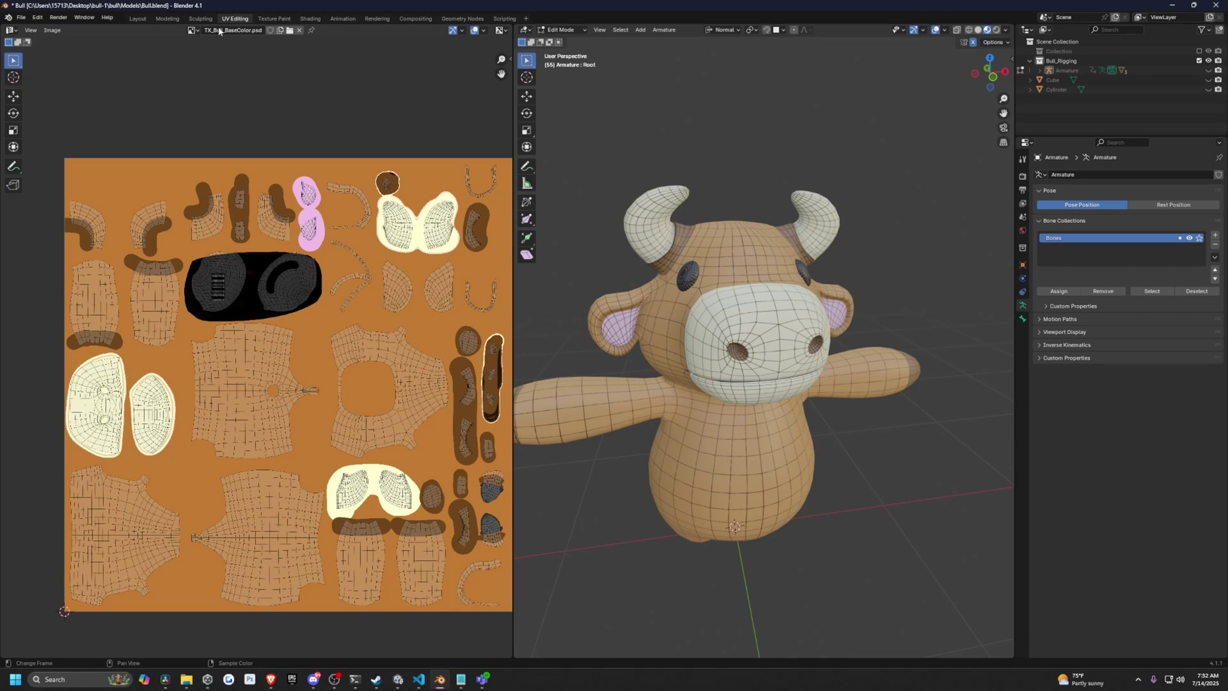
click(193, 30)
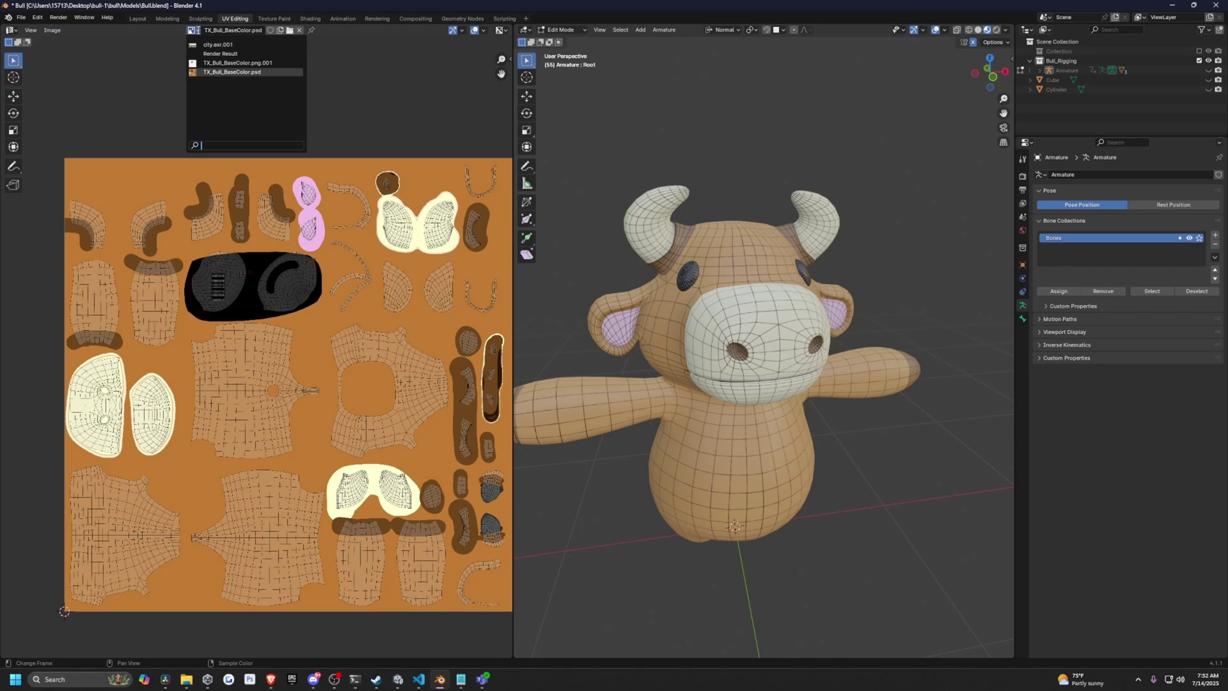
click(289, 30)
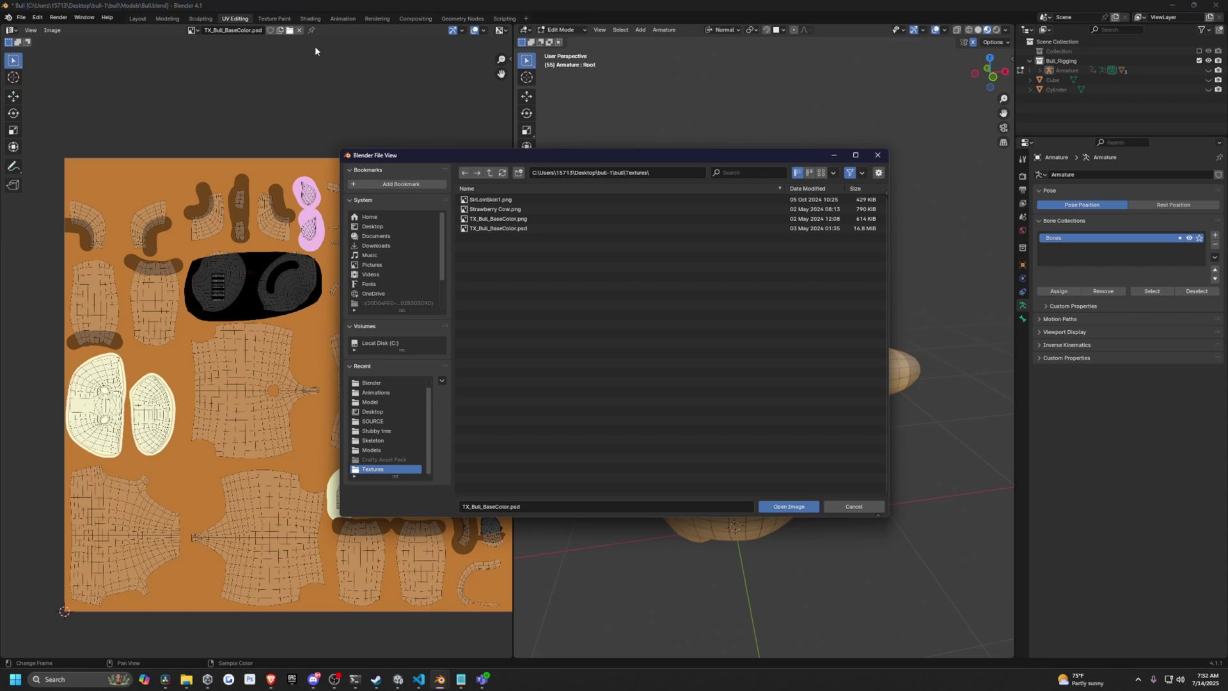
click(577, 171)
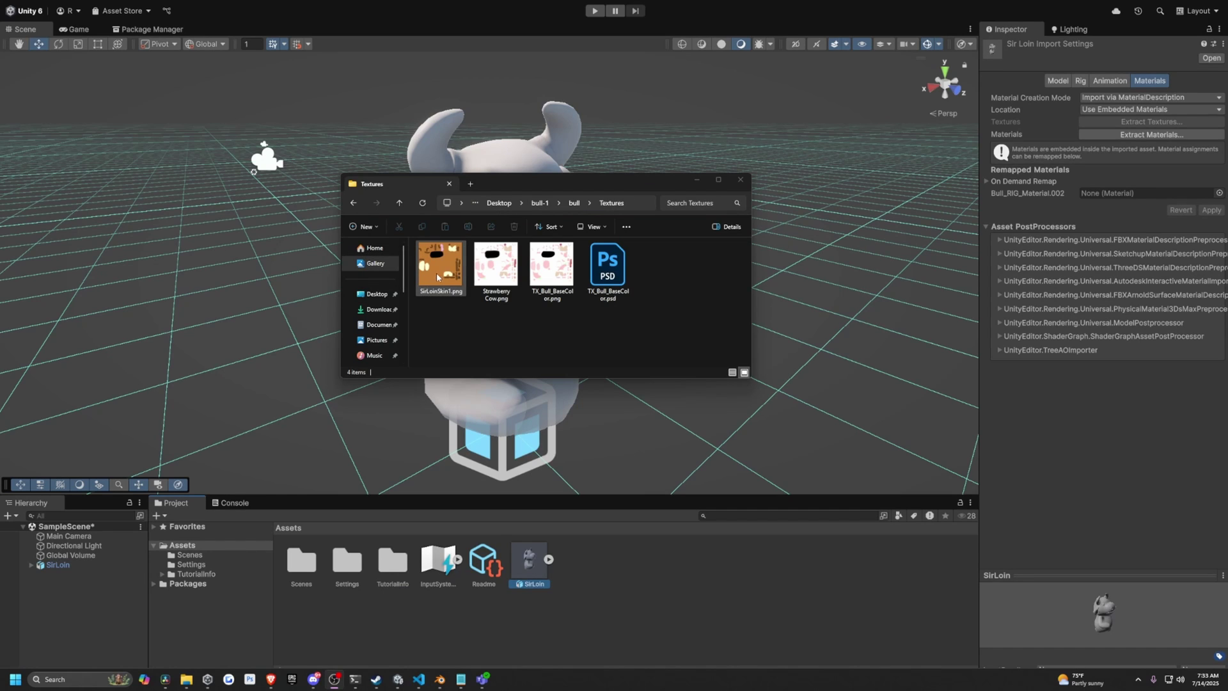
drag(437, 276, 602, 590)
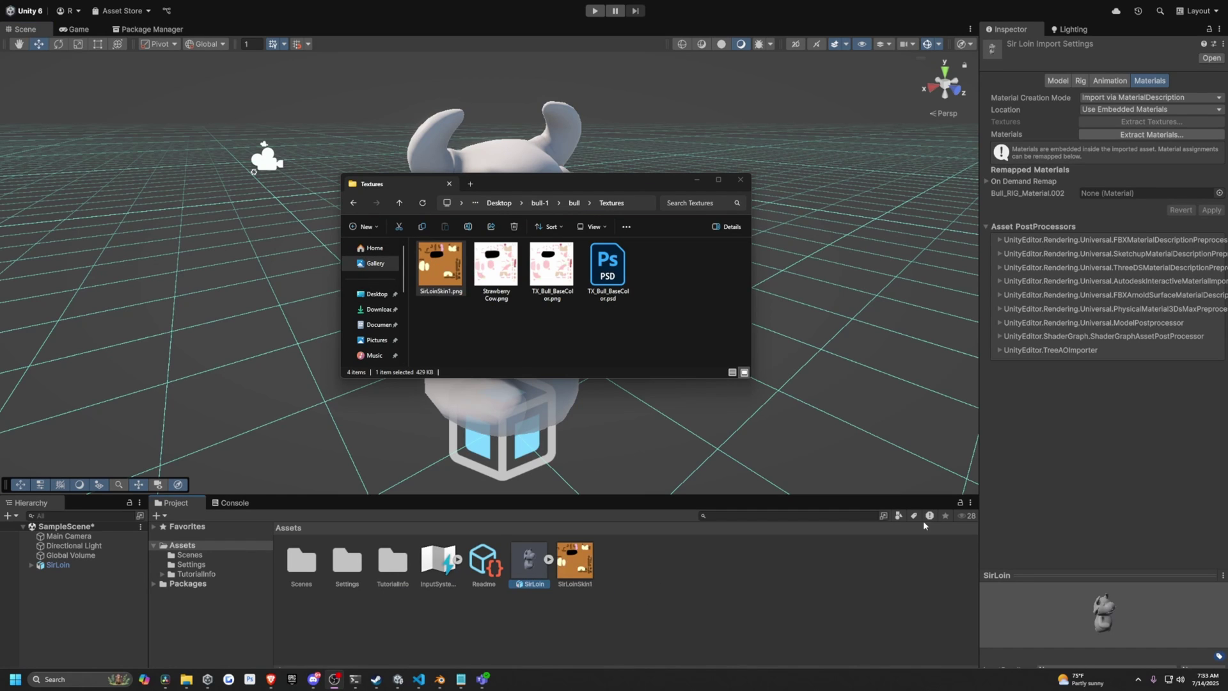
Step: Rename the SirLoinSkin1 texture to 'Chocolate Milk'
click(575, 561)
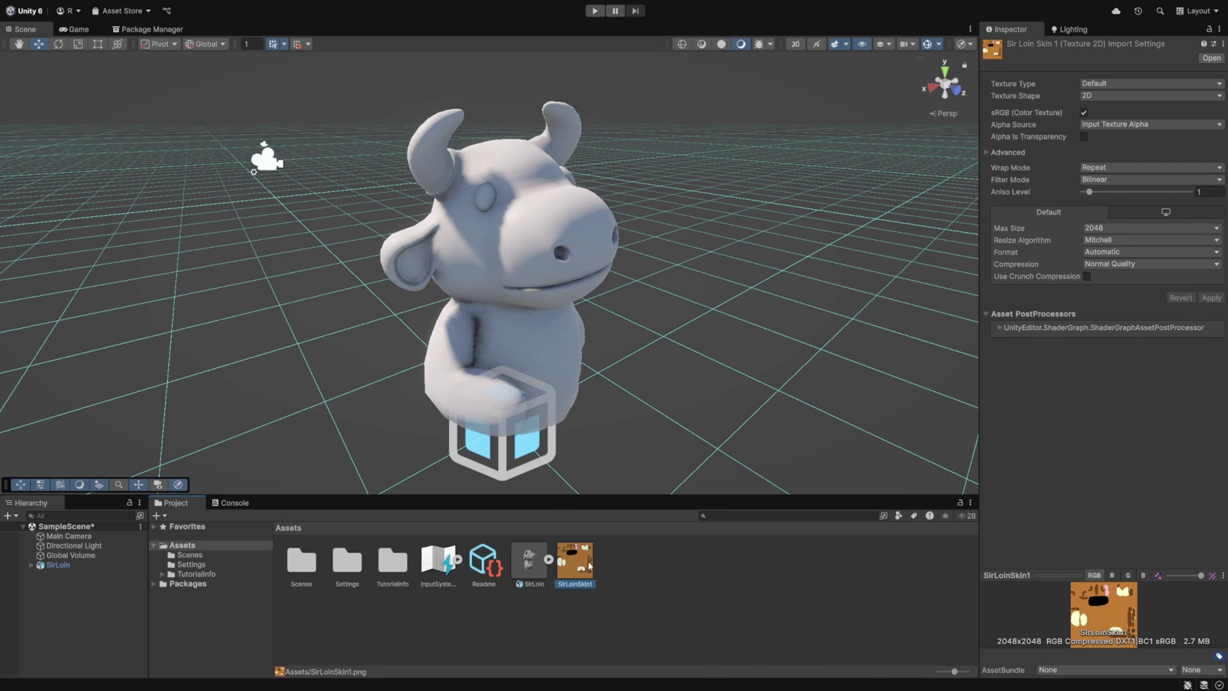
right_click(589, 566)
click(570, 571)
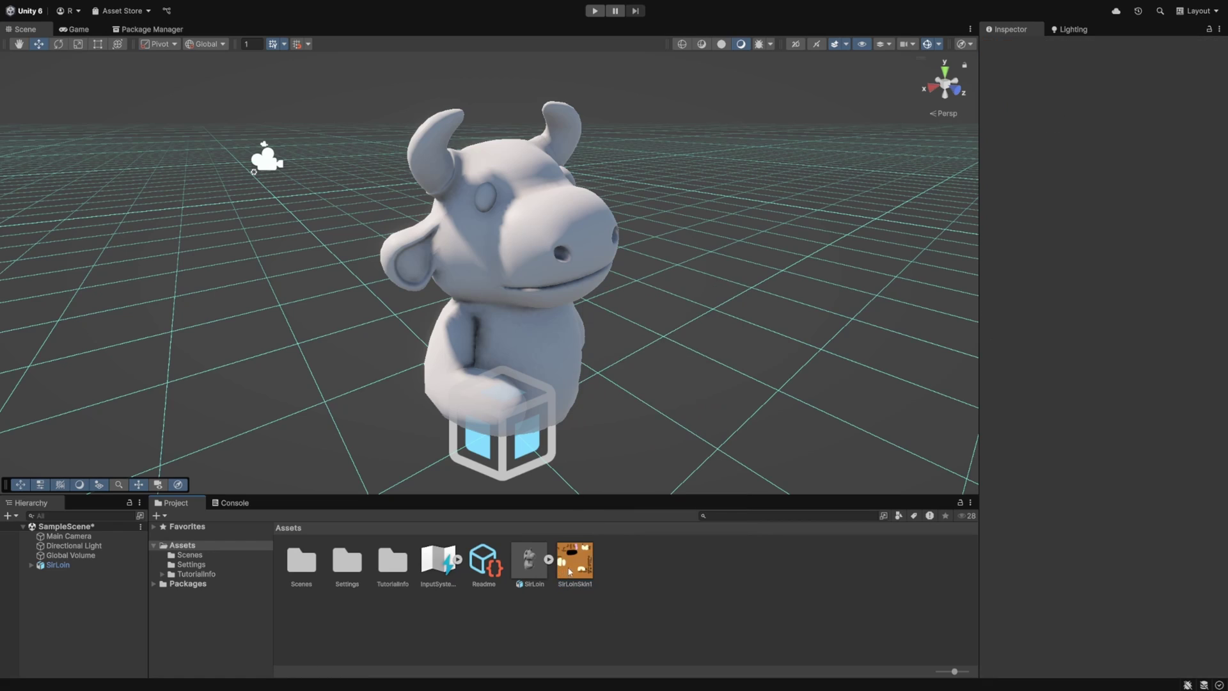
click(571, 570)
text(Choc)
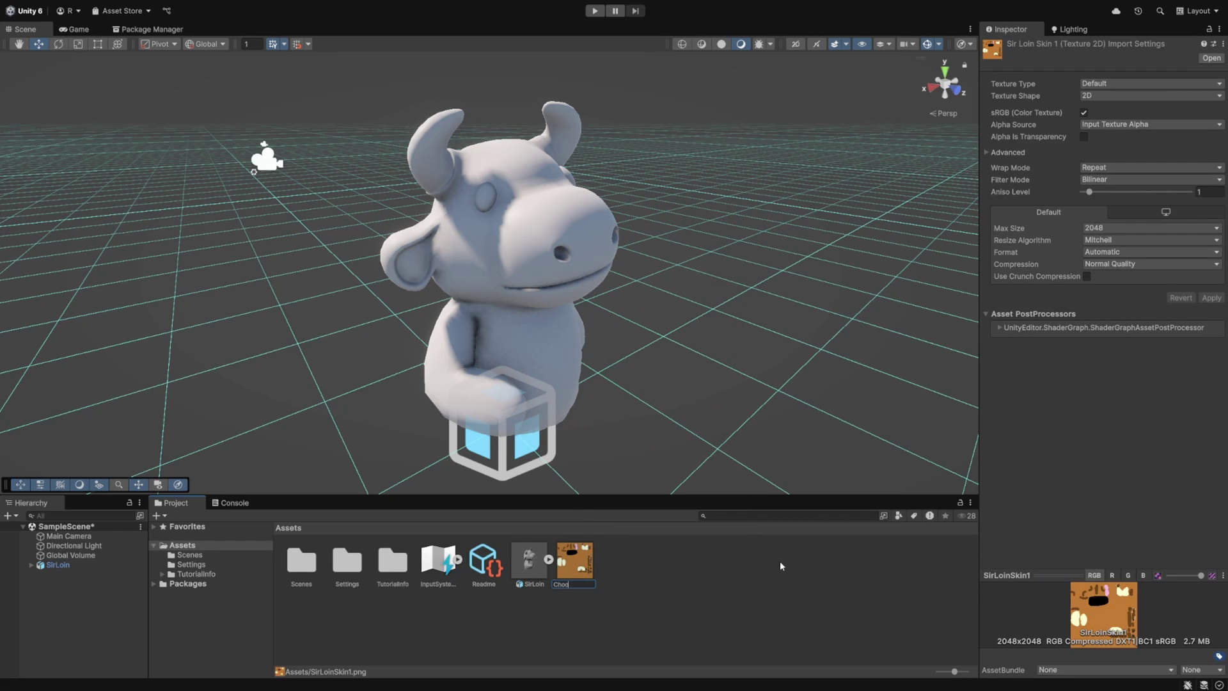
text(olate Milk)
key(Return)
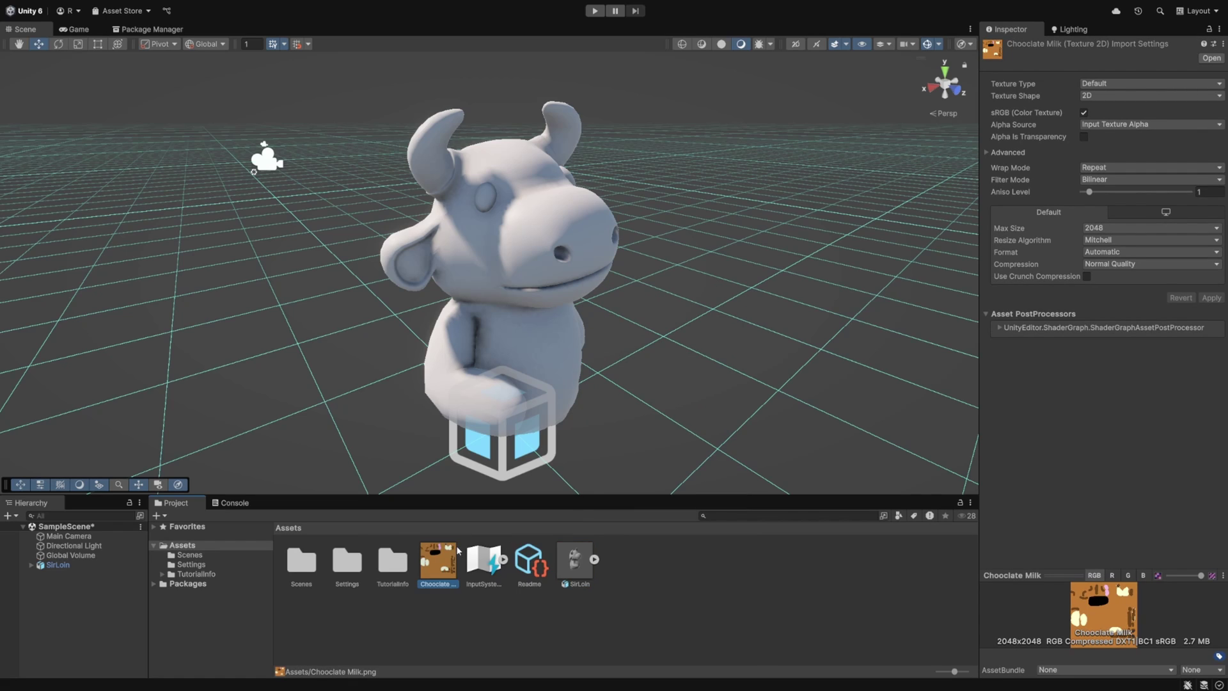
Step: Create a material named M_ChocolateMilk and set the Chocolate Milk texture as its Base Map
right_click(440, 561)
mouse_move(486, 282)
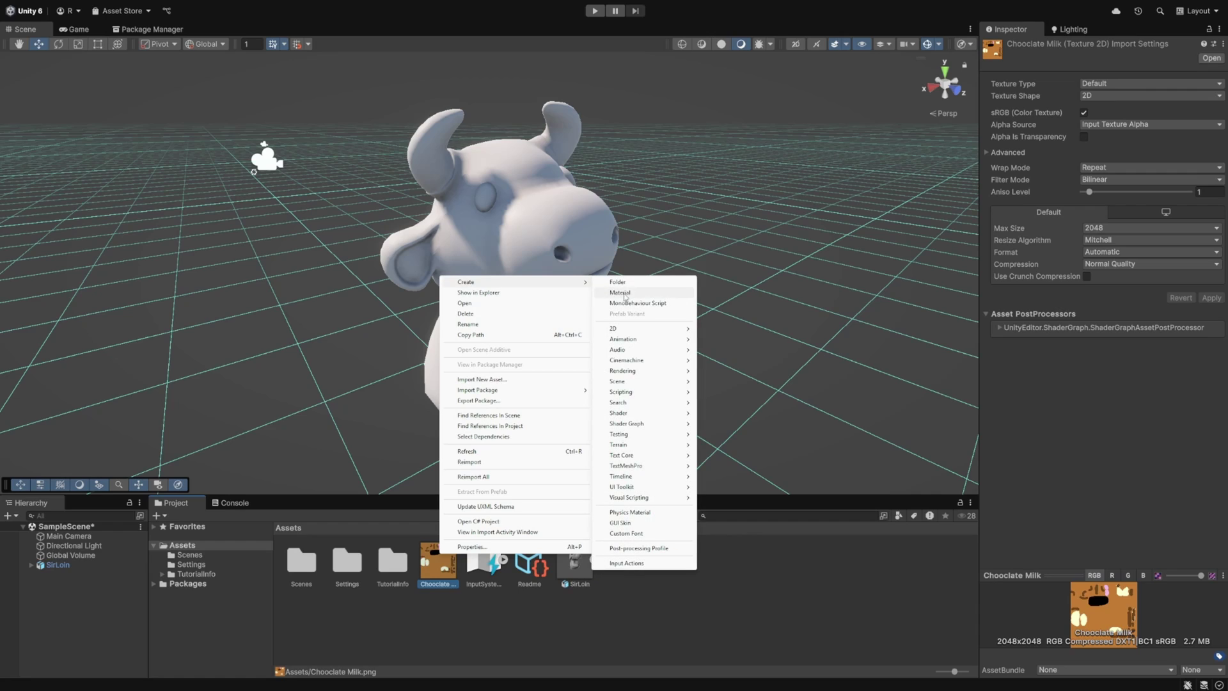
click(636, 321)
text(Chocolate Mil)
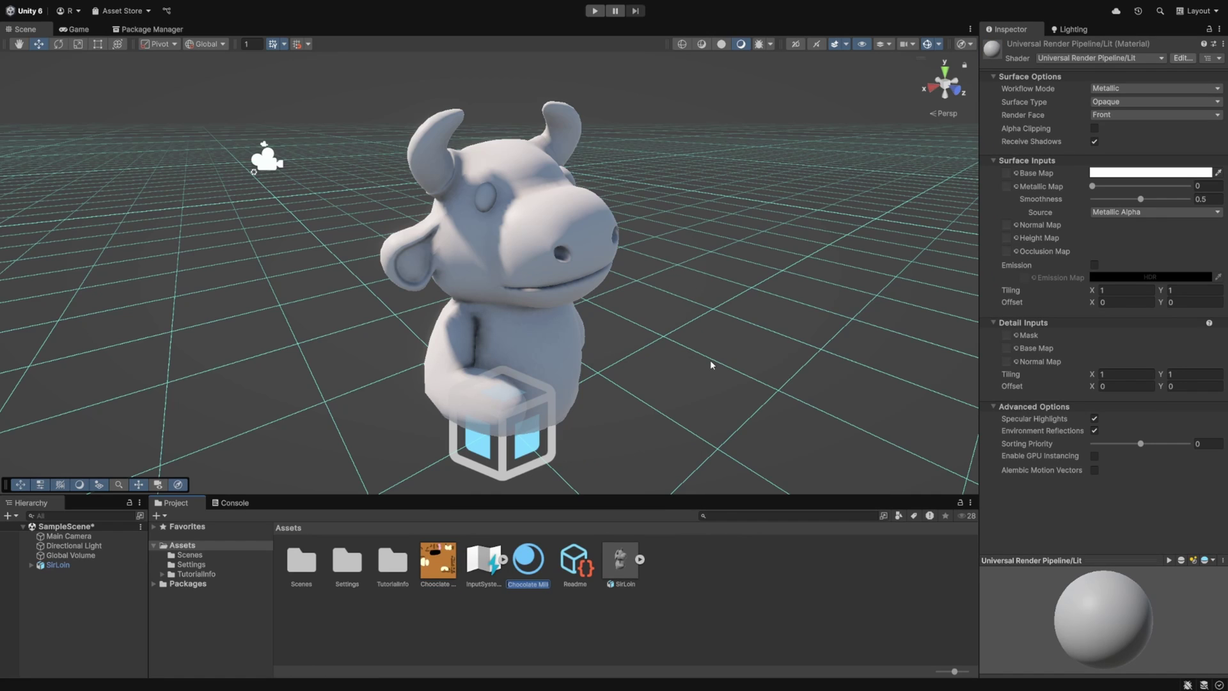
text(M_ChocolateMilk)
key(Return)
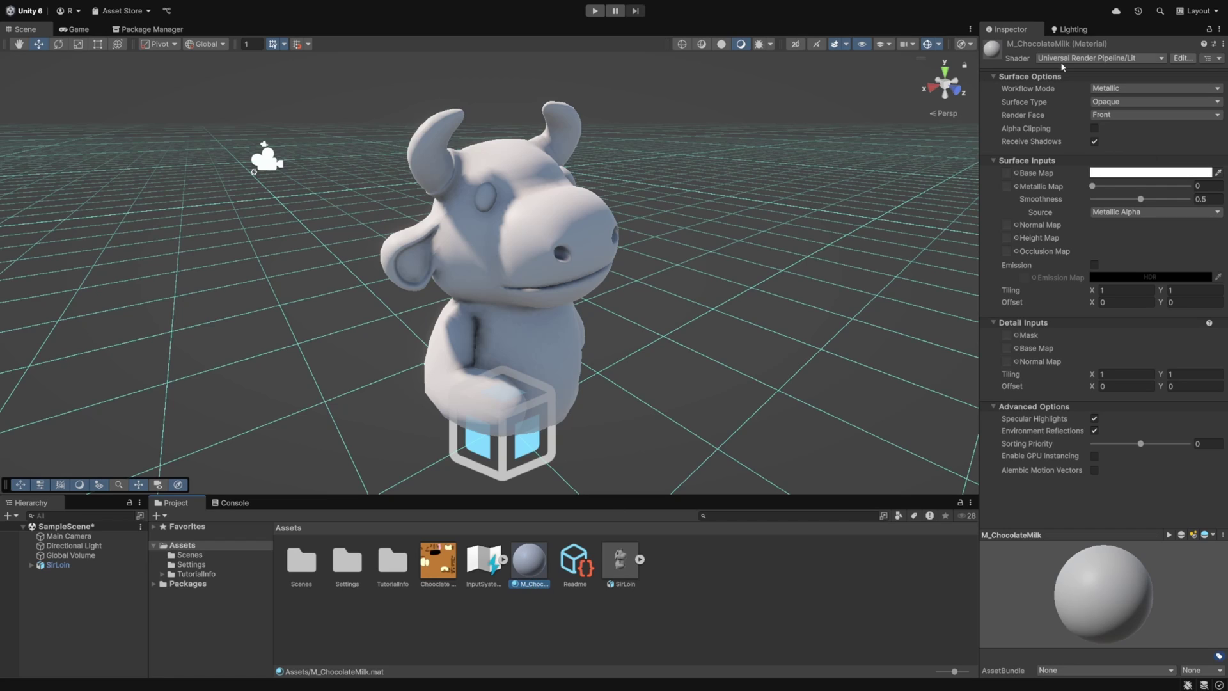
drag(444, 571, 1008, 178)
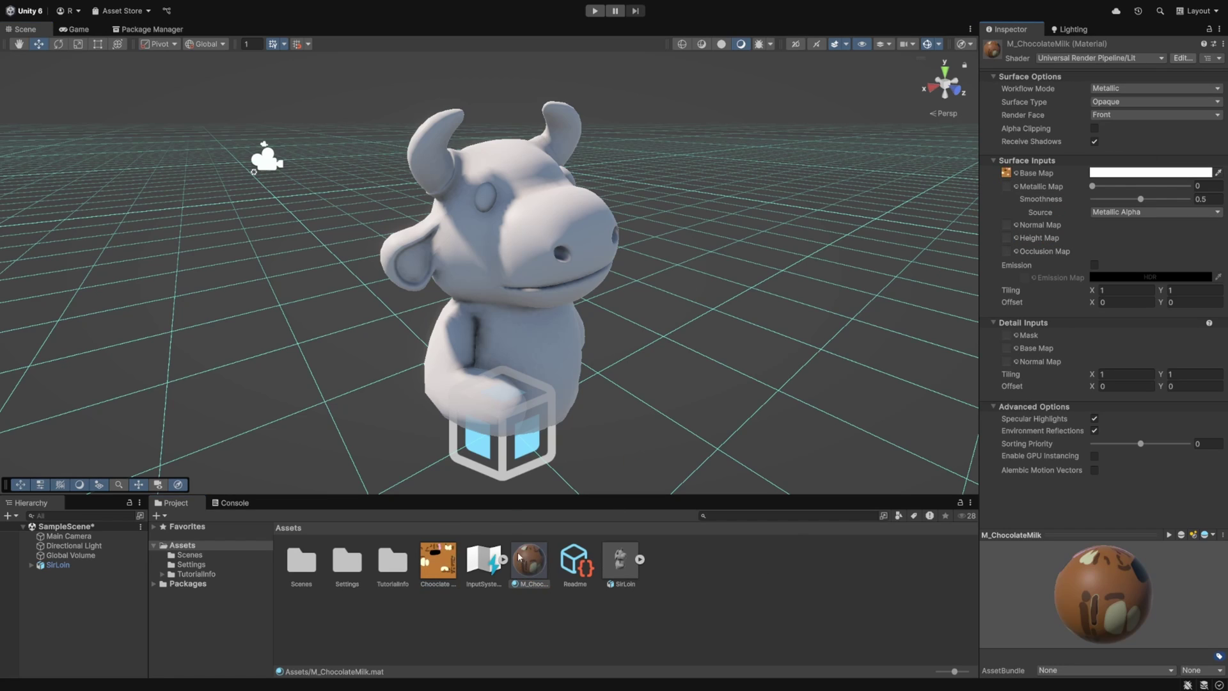
click(545, 619)
Step: Save the scene, remap SirLoin's Bull_RIG_Material.002 to M_ChocolateMilk, apply, and hide gizmos
key(ctrl+s)
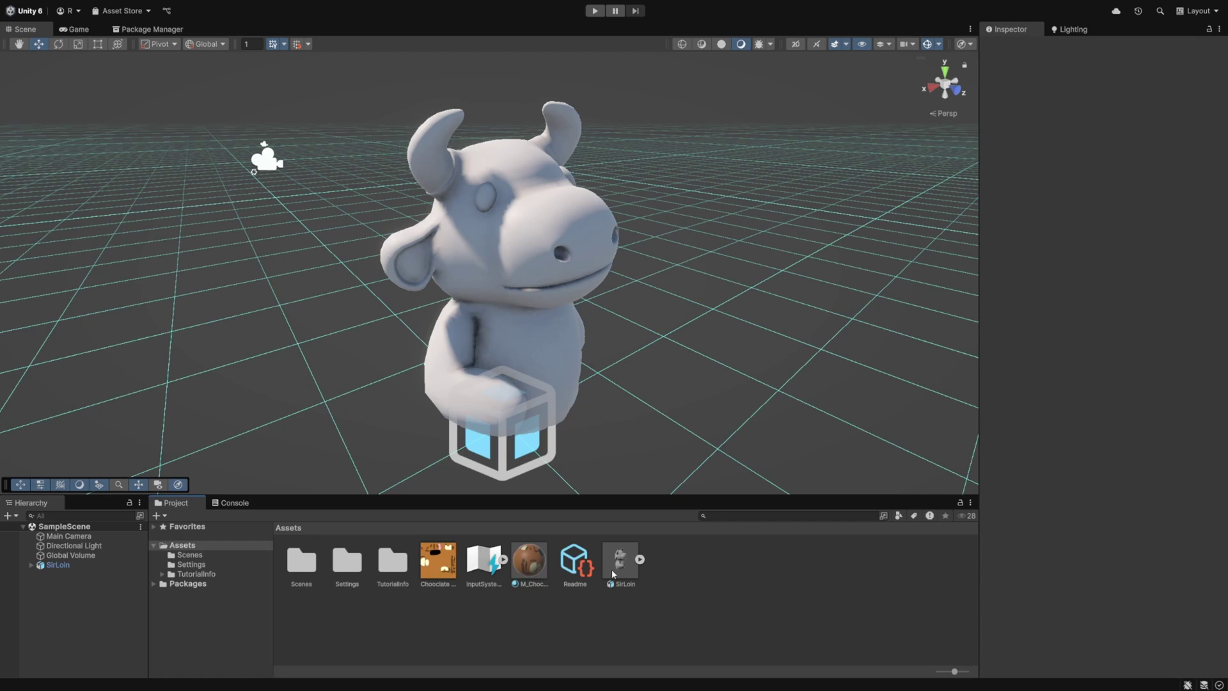
click(620, 570)
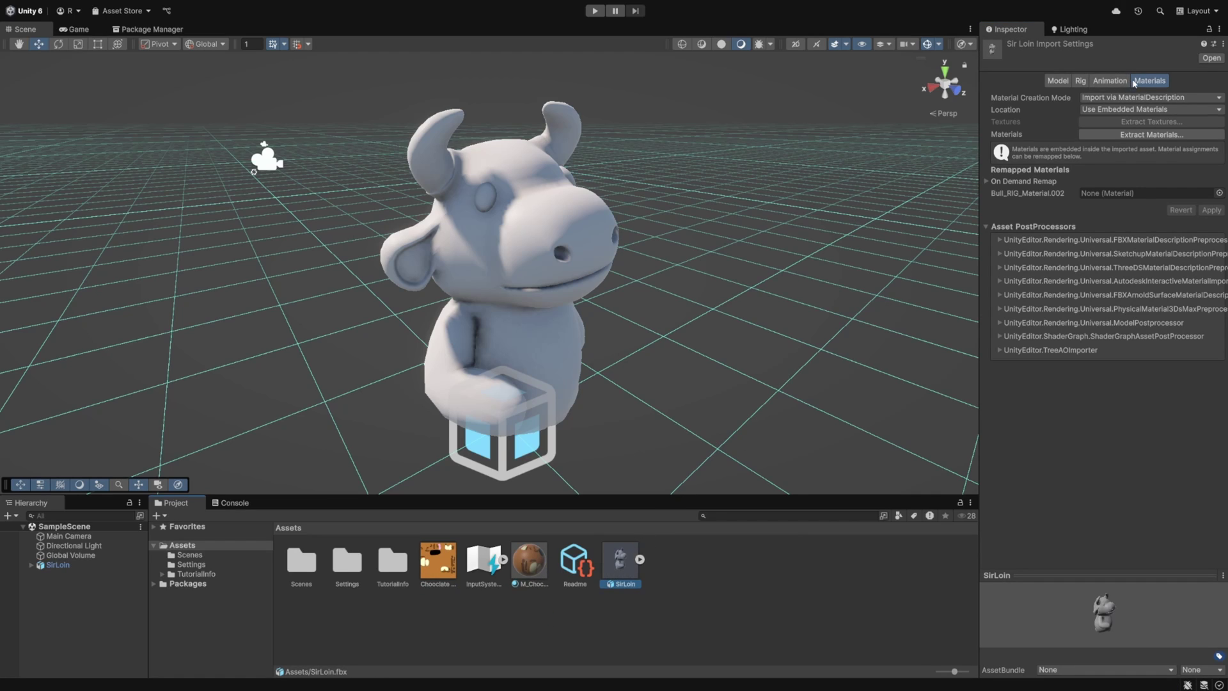
drag(530, 561, 1113, 197)
click(1210, 210)
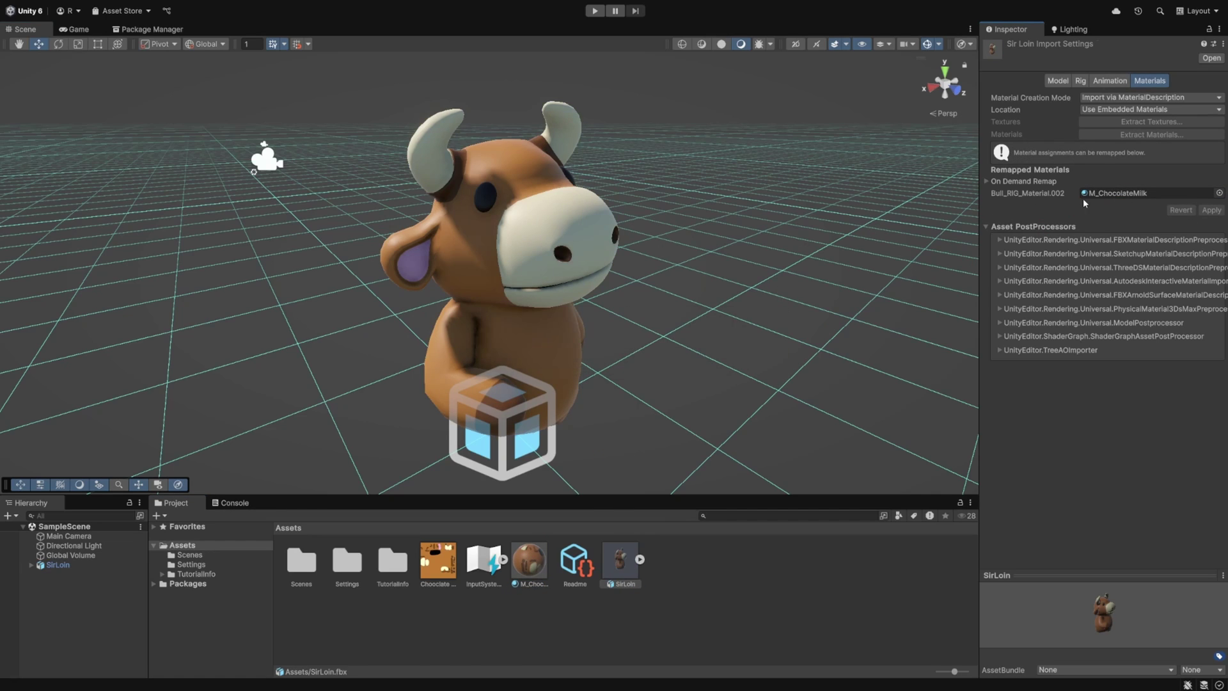
alt+drag(885, 223, 497, 308)
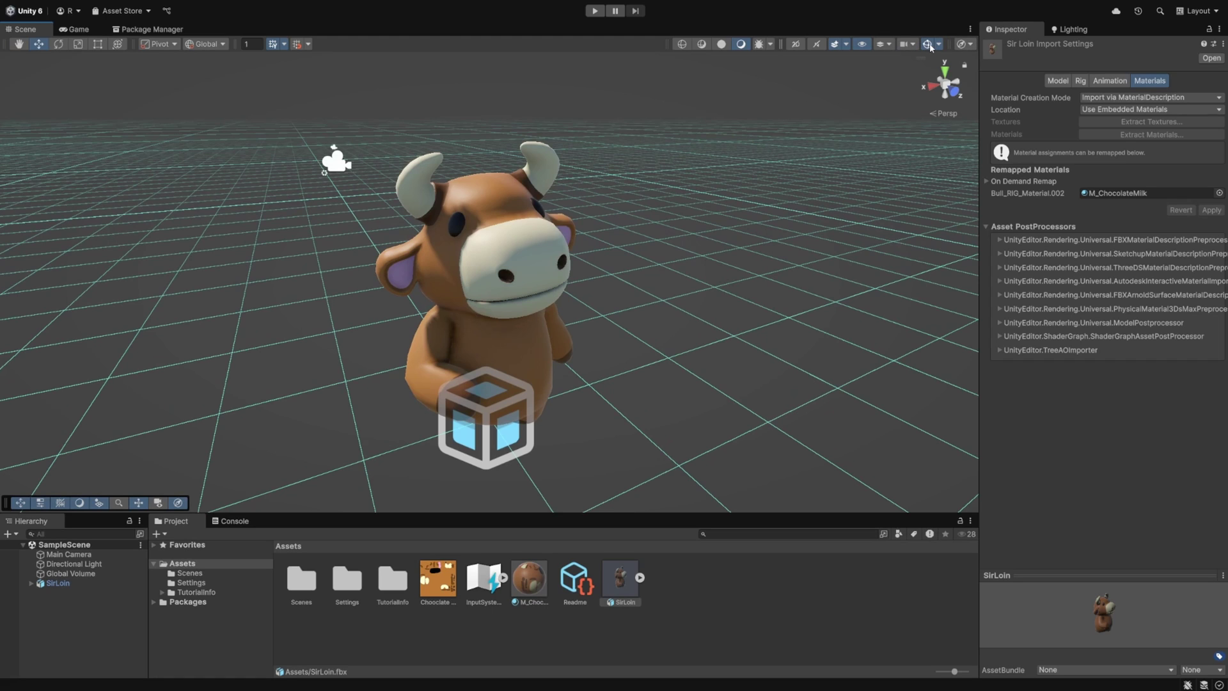
click(928, 45)
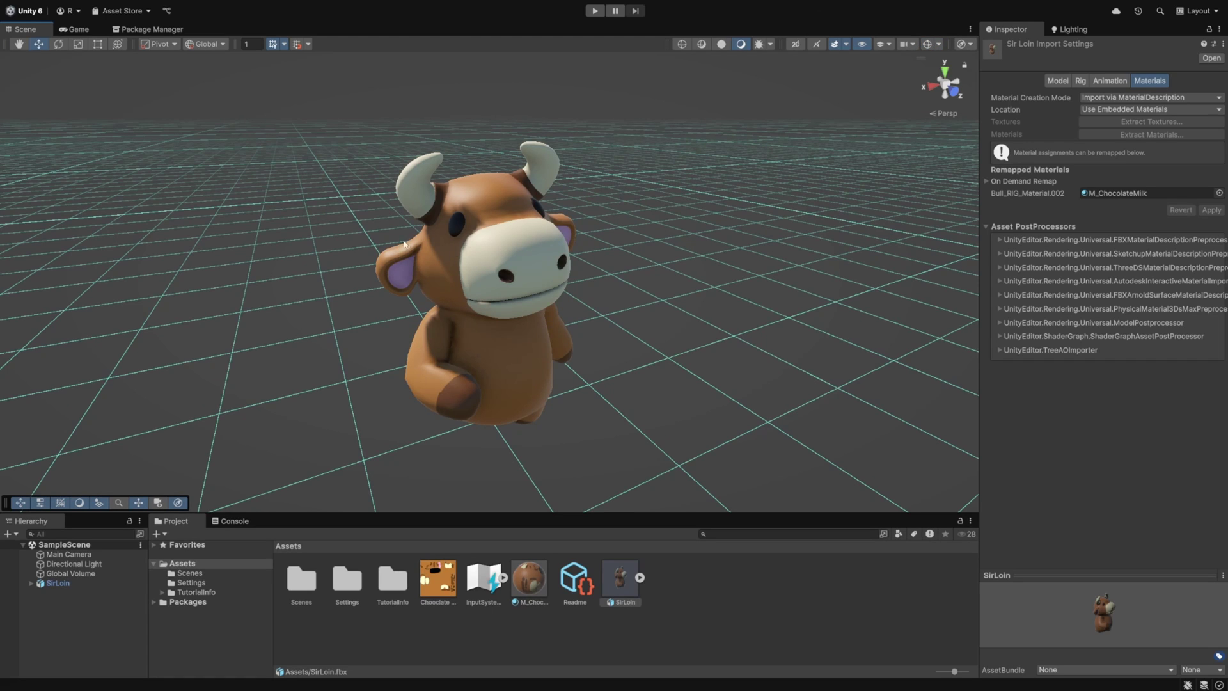